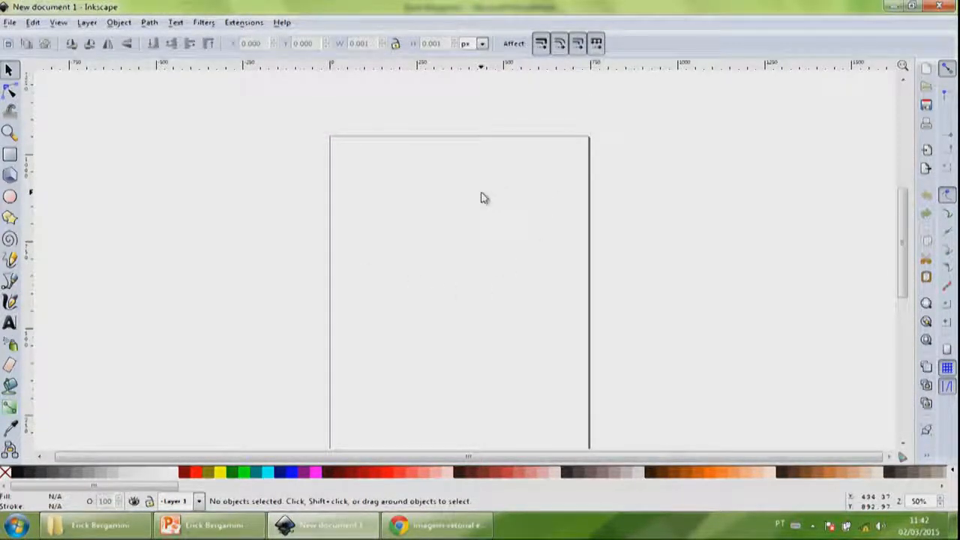
- Draw a rectangle about 254 × 243 px in the upper part of the page and shrink it from its lower-right corner
scroll(451, 273, up, 1)
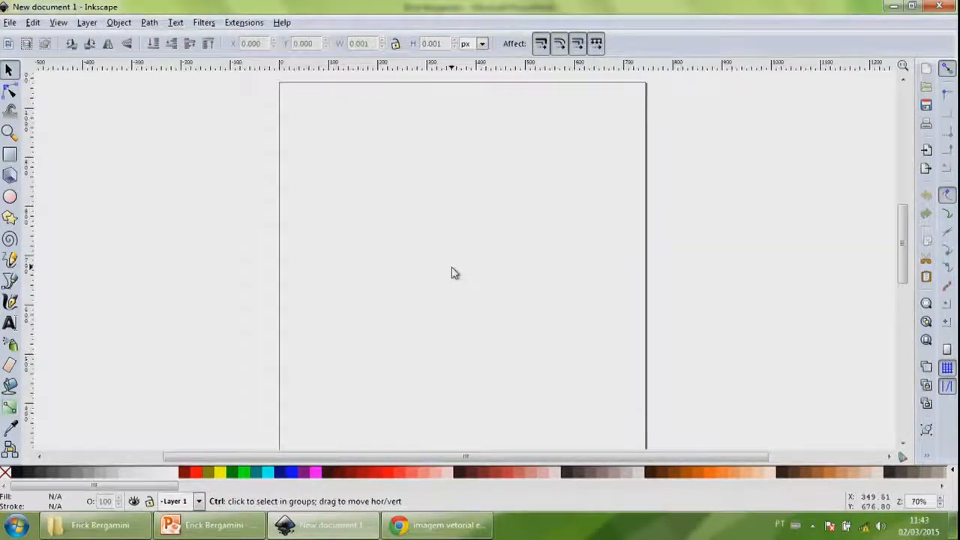
scroll(443, 276, up, 1)
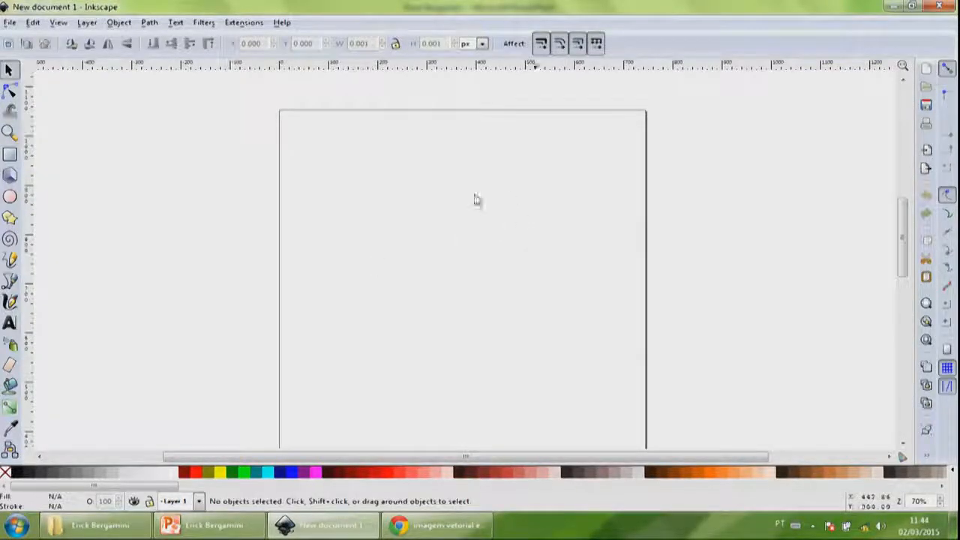
click(10, 154)
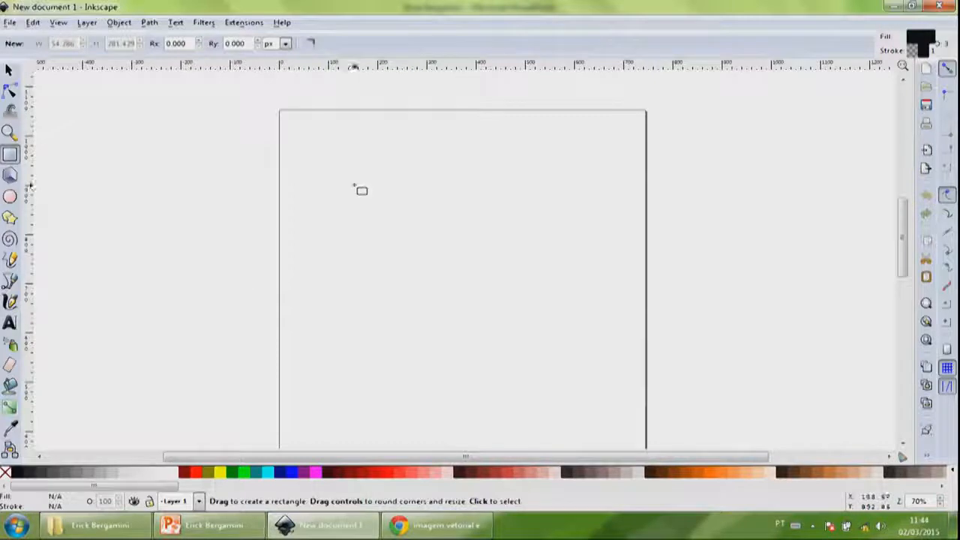
drag(346, 170, 471, 289)
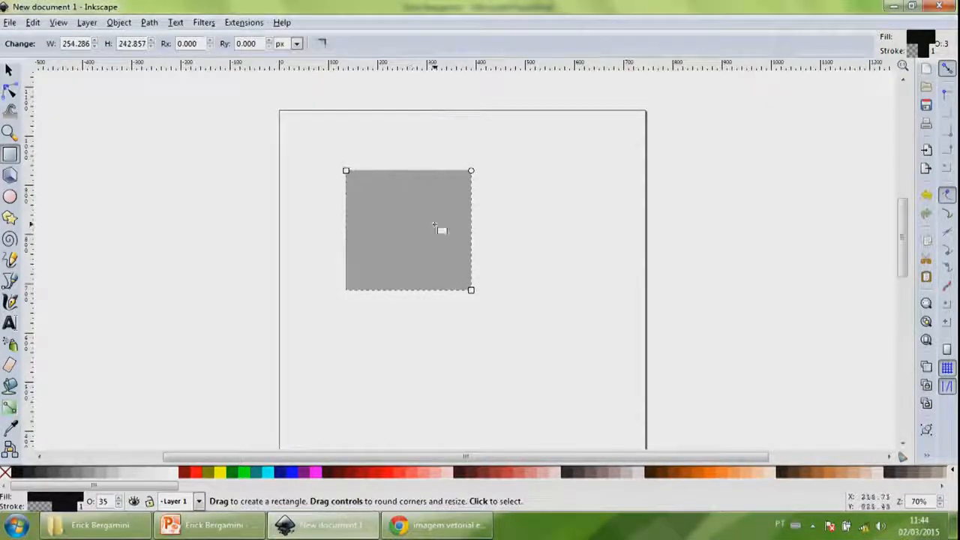
click(10, 90)
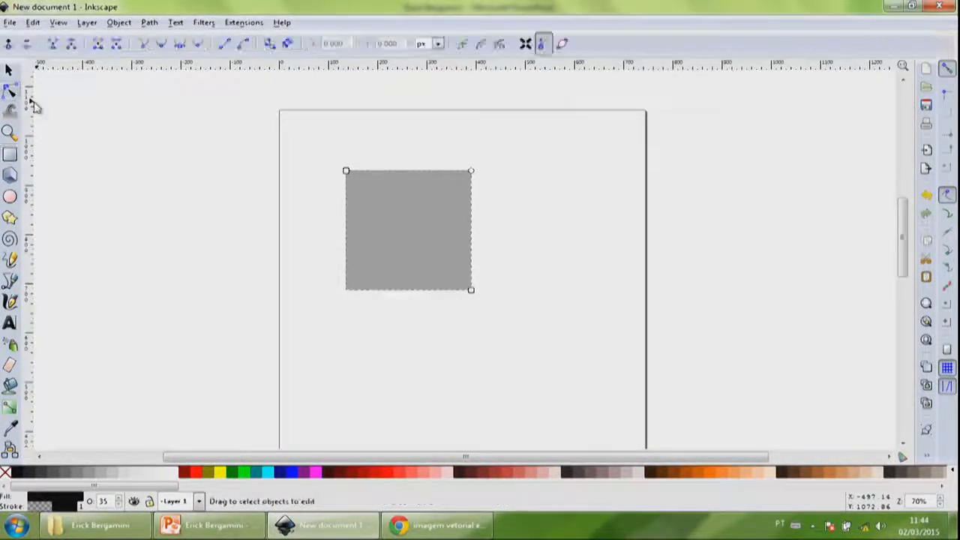
drag(471, 291, 452, 252)
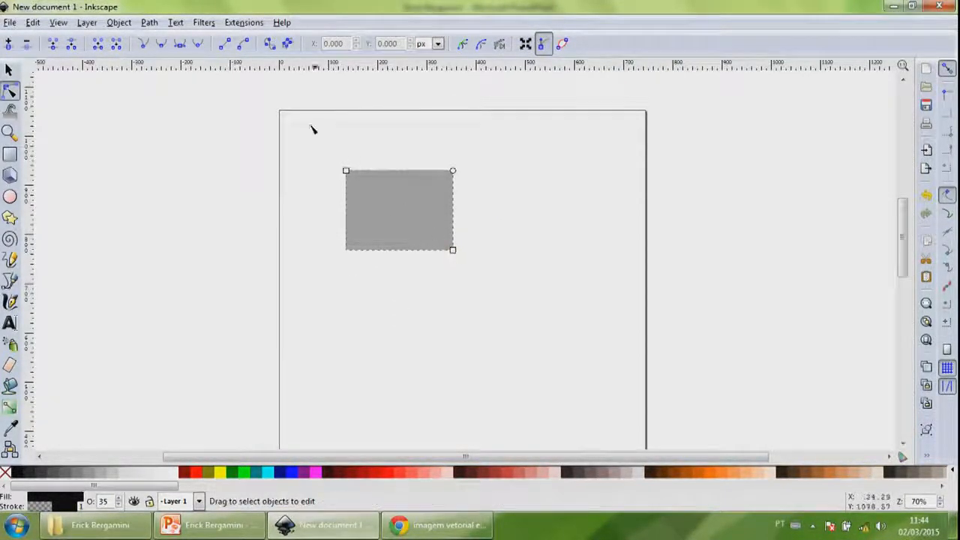
- Convert the rectangle to a path and shift its two upper corner nodes to make an irregular quadrilateral
click(270, 45)
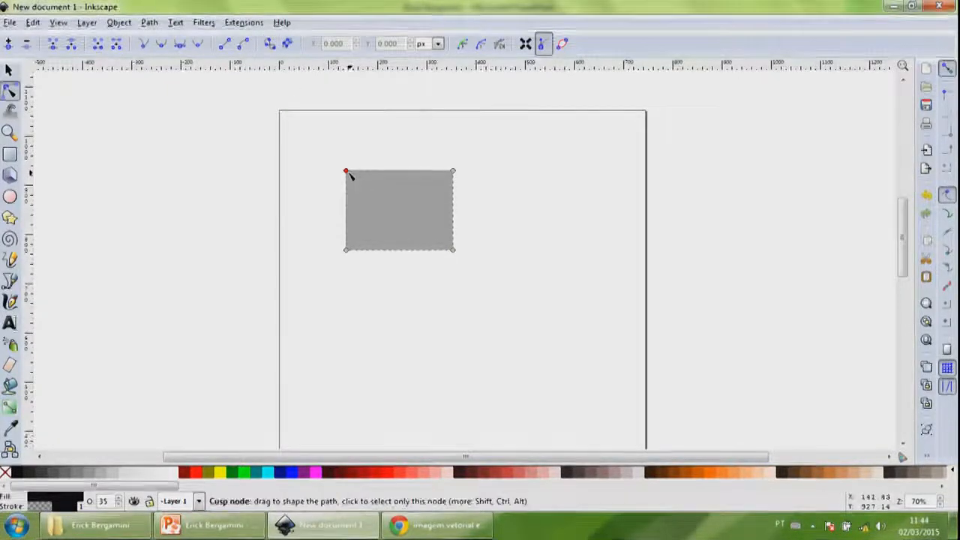
mouse_move(348, 174)
mouse_down()
mouse_move(391, 173)
mouse_move(361, 208)
mouse_move(343, 176)
mouse_move(360, 189)
mouse_move(352, 172)
mouse_up()
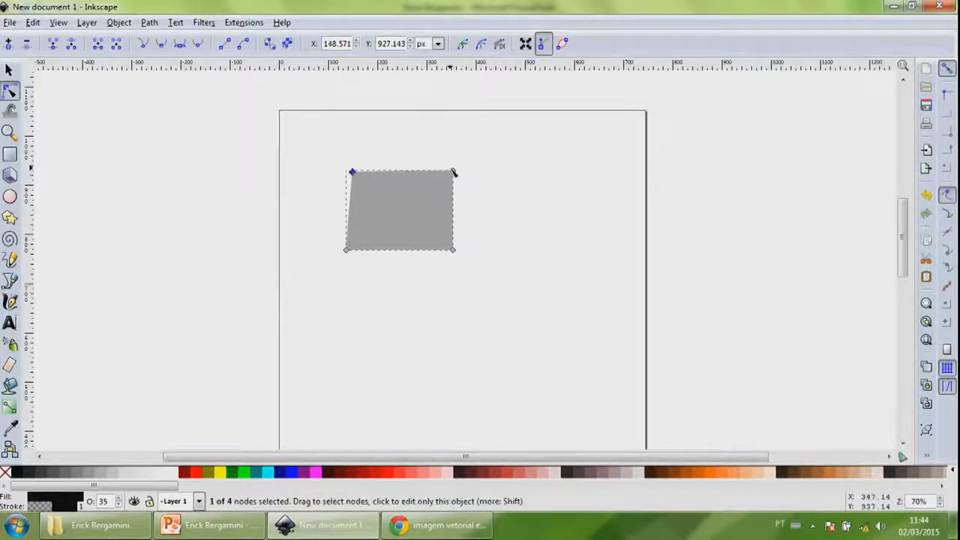
drag(454, 171, 454, 194)
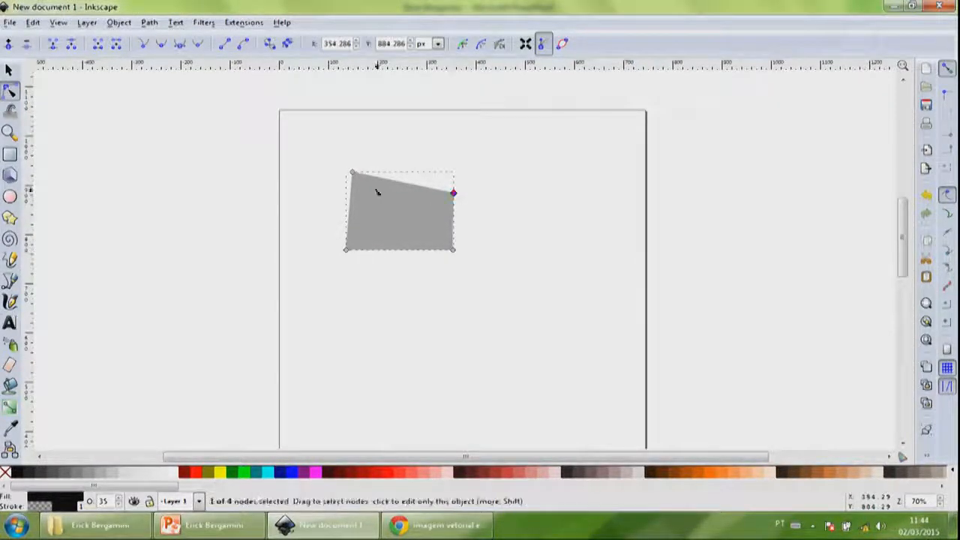
drag(354, 174, 360, 191)
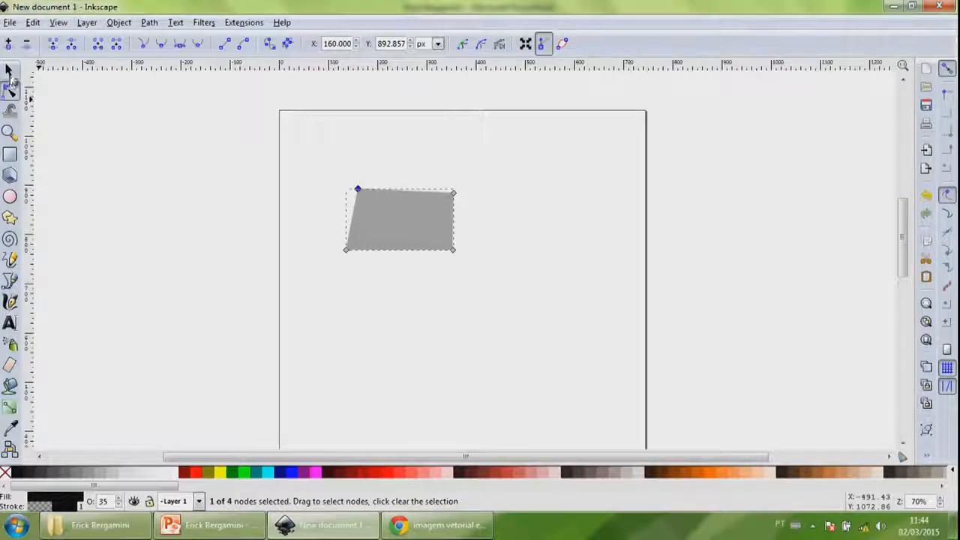
- Move the quadrilateral toward the page's upper-right corner and stretch it to about 408 × 320 px
click(10, 72)
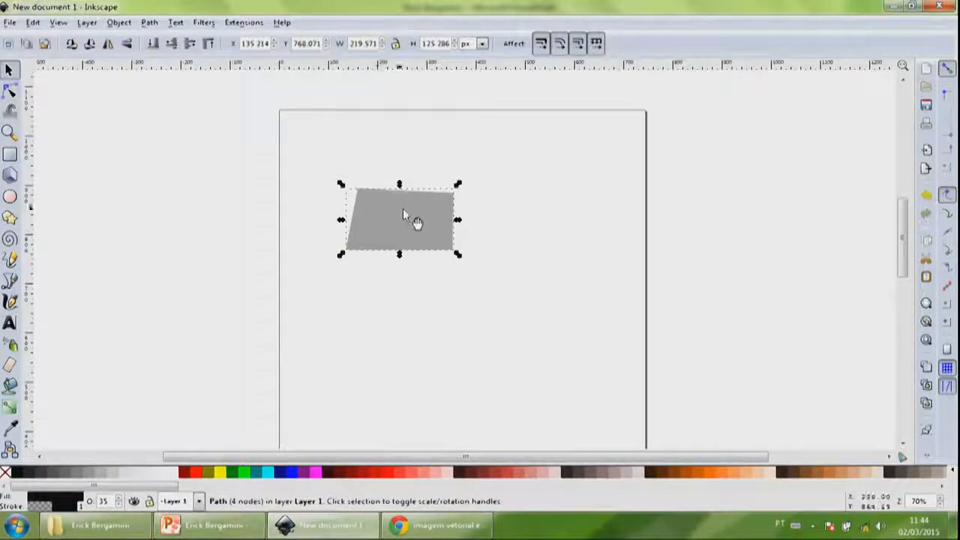
drag(399, 220, 543, 177)
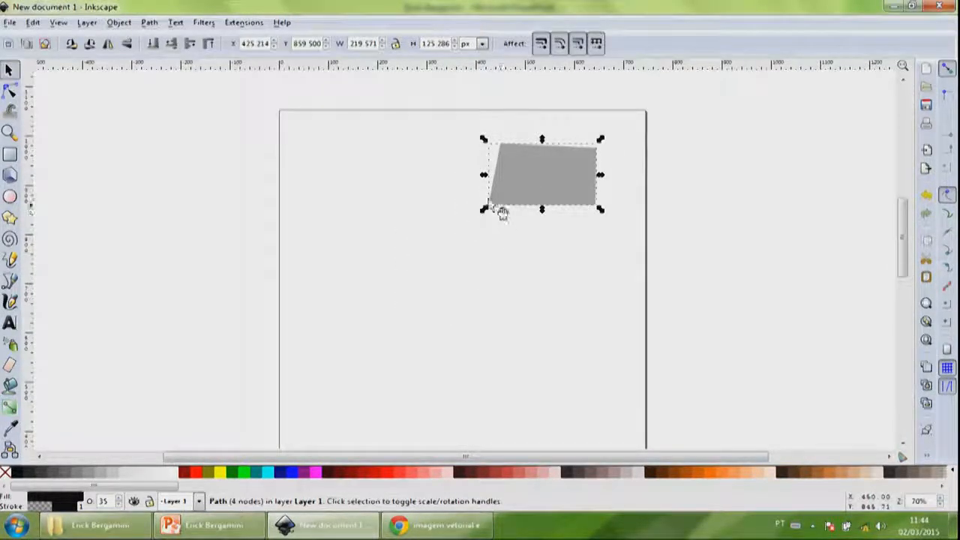
drag(484, 176, 400, 180)
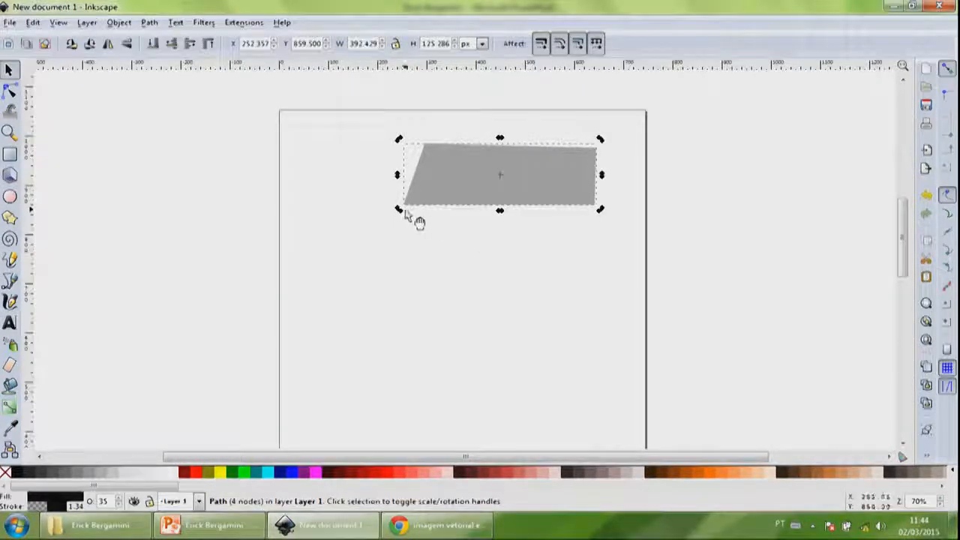
drag(399, 210, 366, 279)
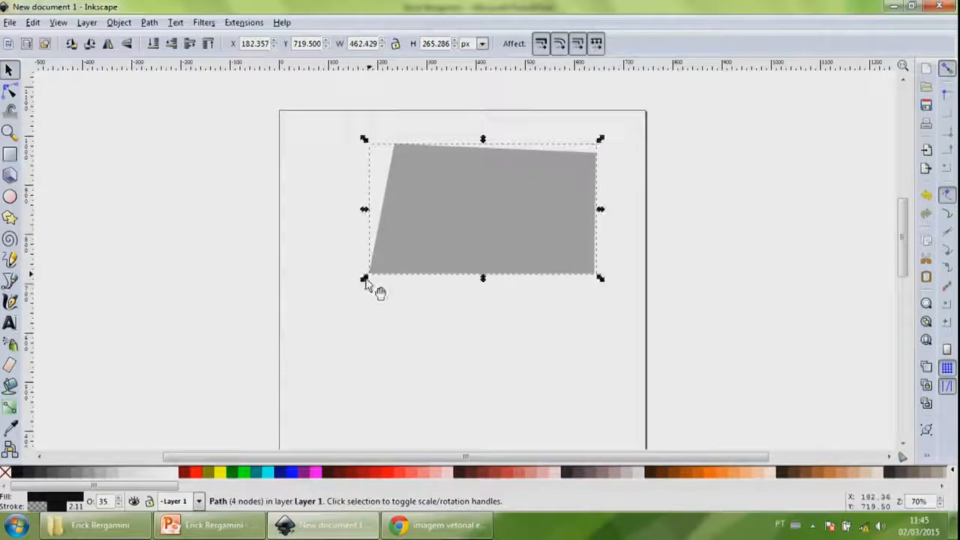
drag(603, 279, 573, 304)
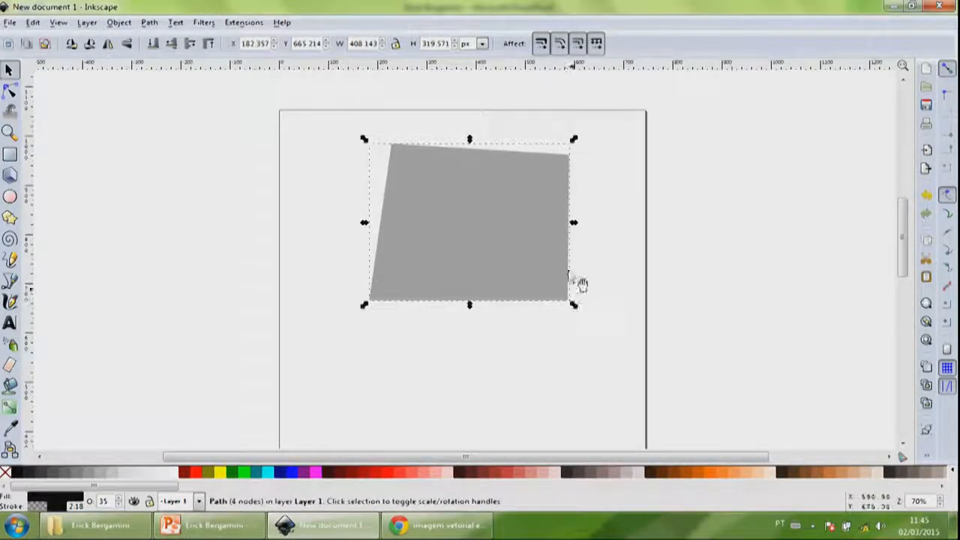
- Rotate the quadrilateral clockwise in two turns and move it to about X 123, Y 517 px
click(515, 219)
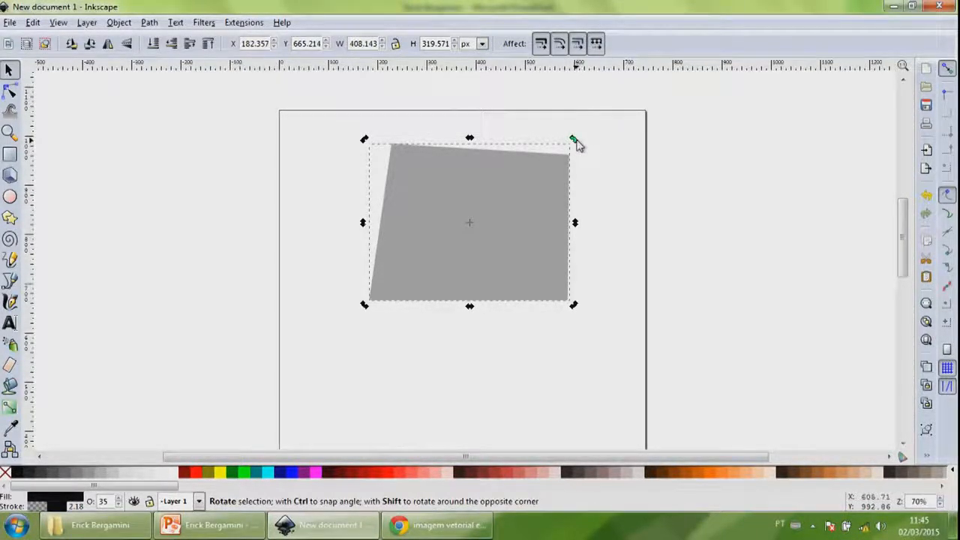
drag(576, 147, 579, 254)
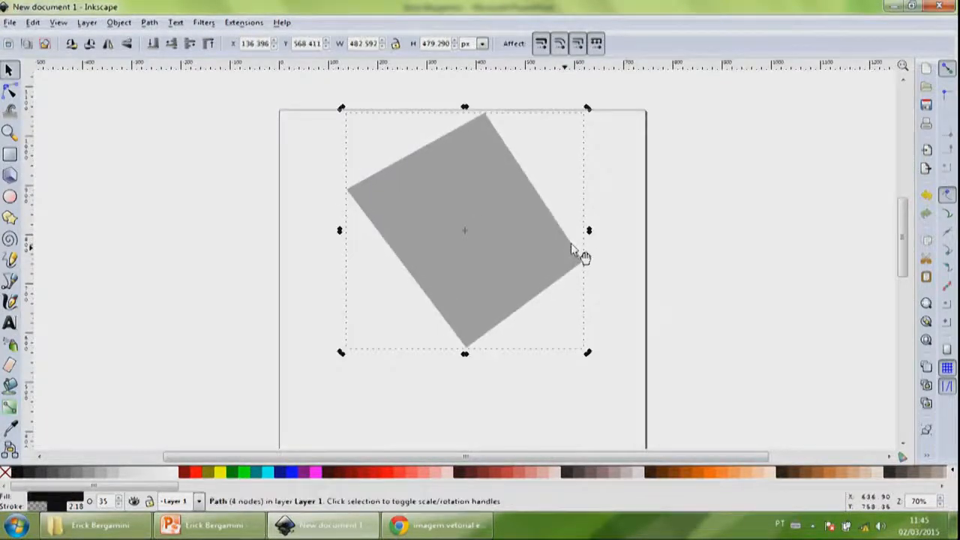
drag(590, 357, 540, 375)
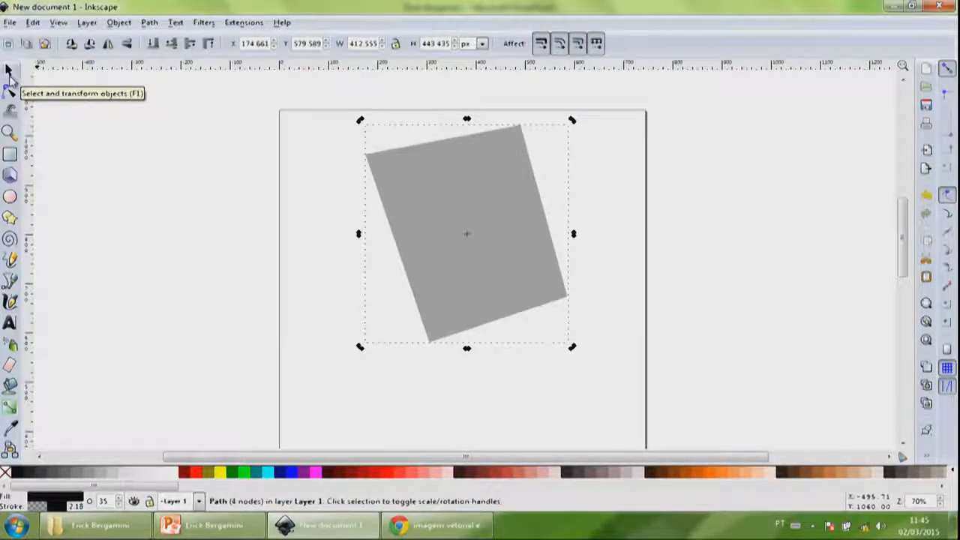
drag(480, 200, 453, 230)
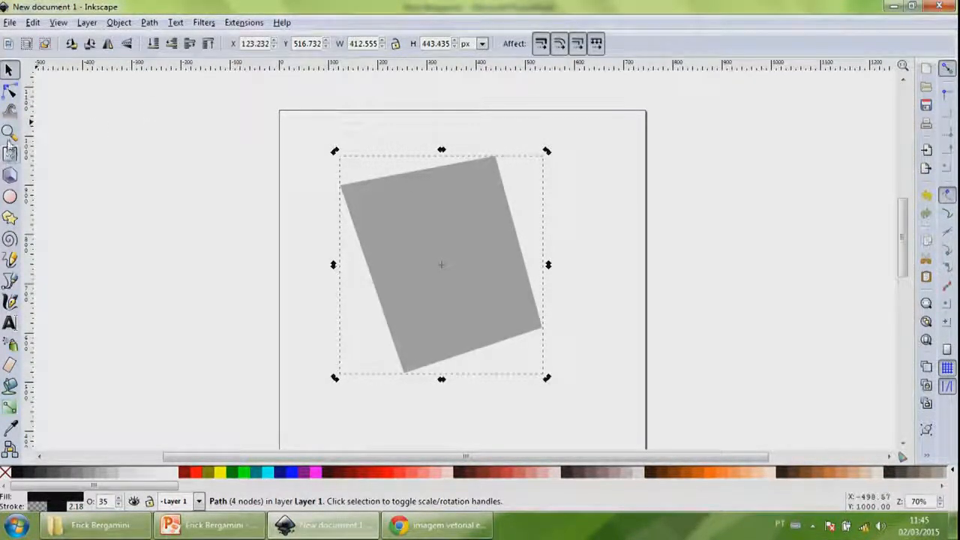
- Examine the shape at different magnifications with the Zoom tool, including 1:1 and 1:2, ending with the whole page in view
click(9, 134)
click(443, 253)
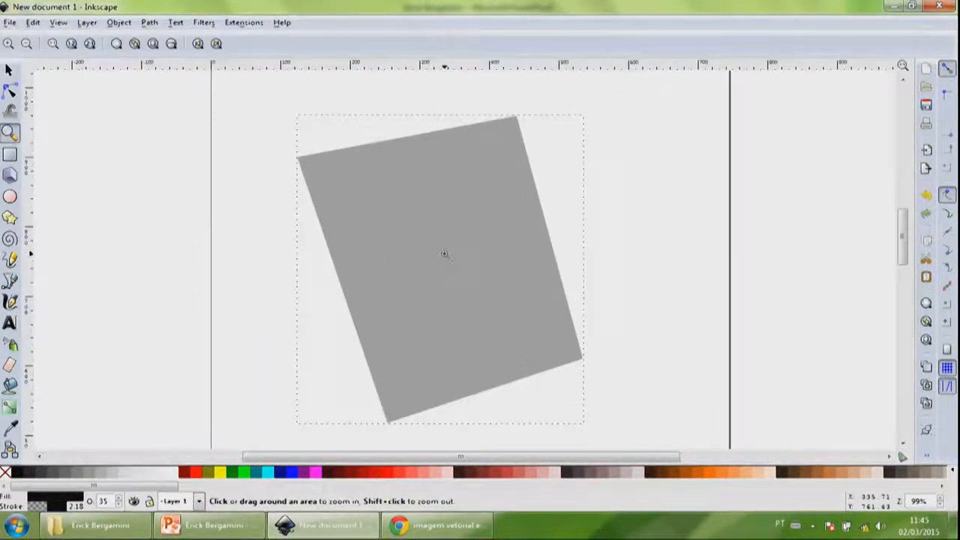
click(444, 255)
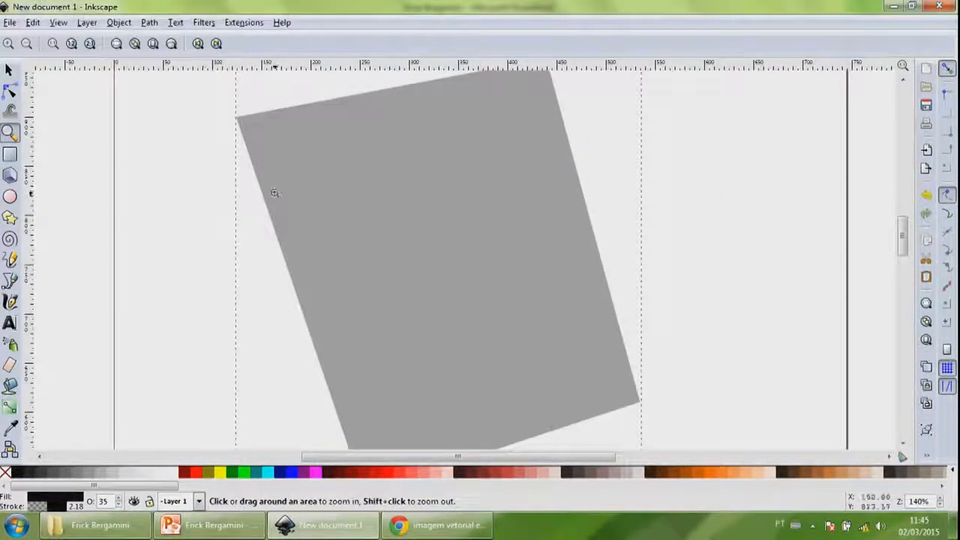
click(27, 43)
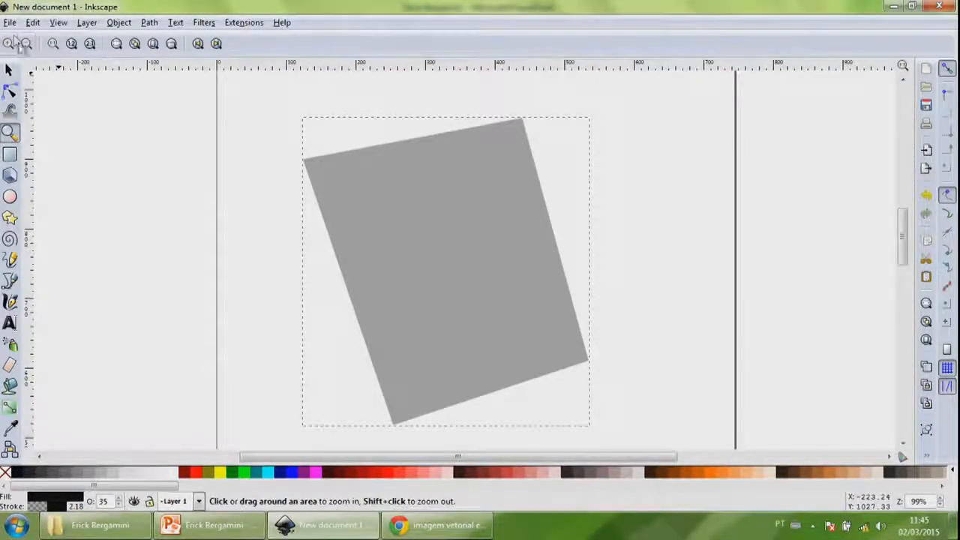
click(26, 44)
click(54, 46)
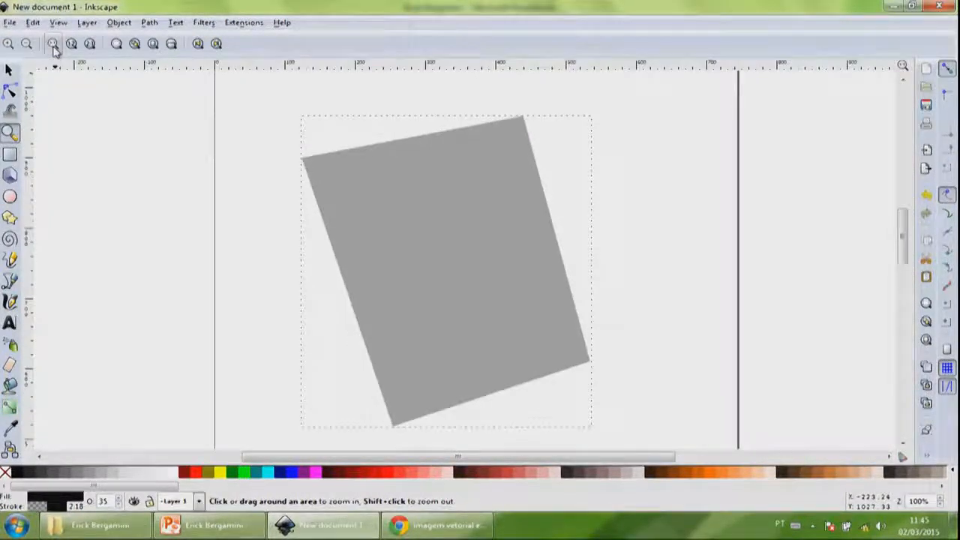
click(72, 45)
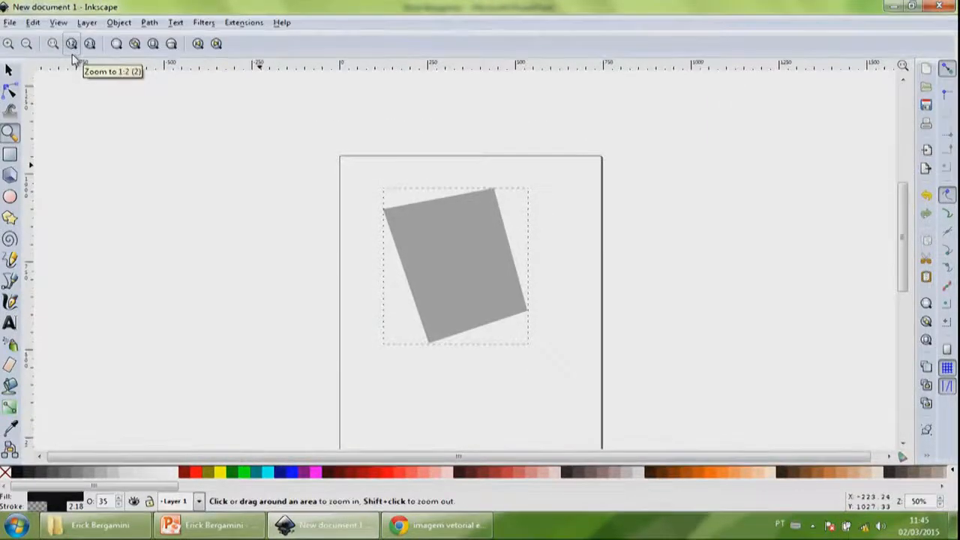
drag(904, 225, 904, 246)
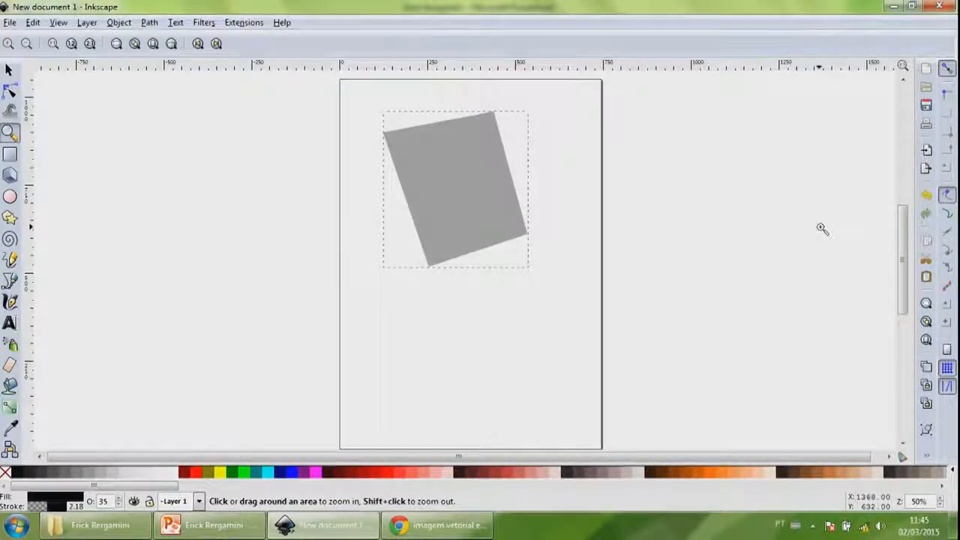
- Delete the quadrilateral and draw a 3D box in perspective in the upper half of the page
key(Delete)
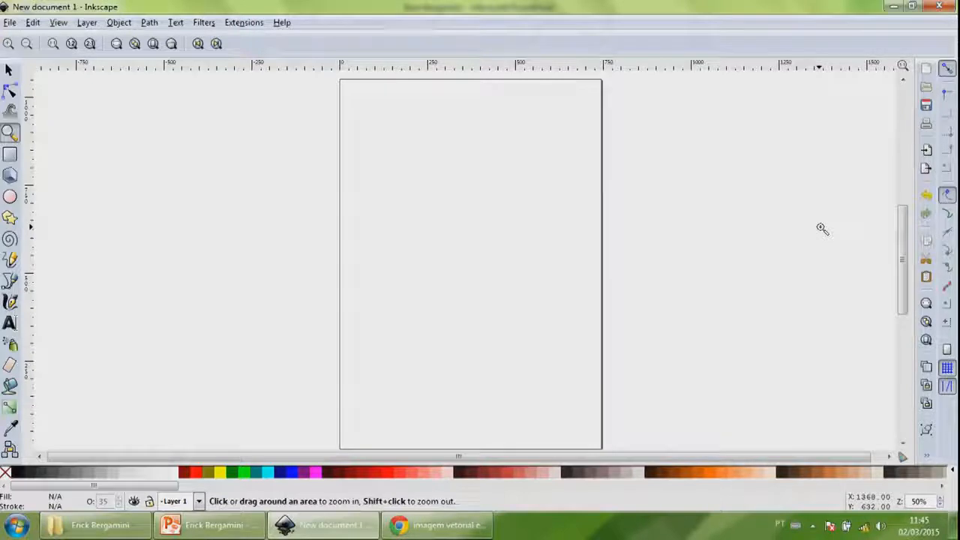
click(11, 176)
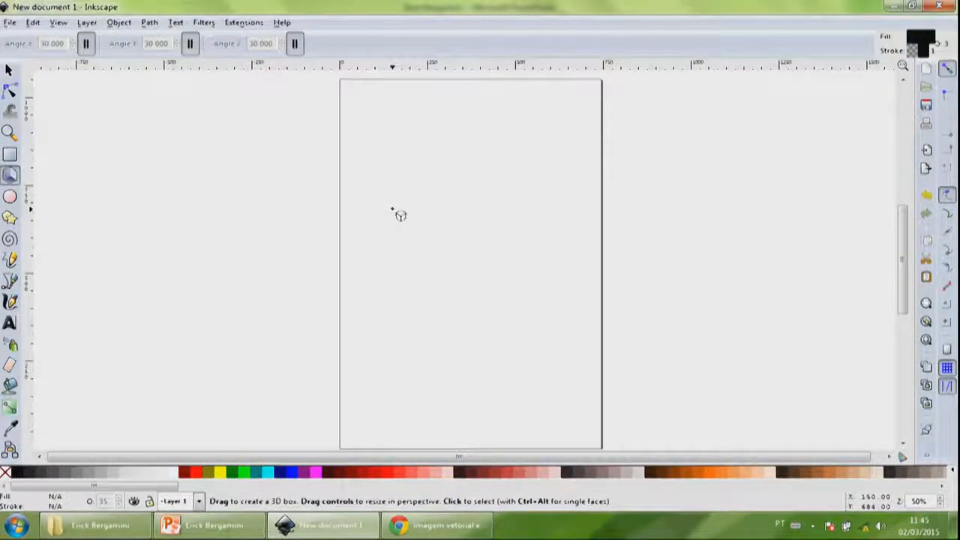
mouse_move(410, 177)
mouse_down()
mouse_move(477, 237)
mouse_move(480, 200)
mouse_move(489, 199)
mouse_move(436, 182)
mouse_move(459, 194)
mouse_up()
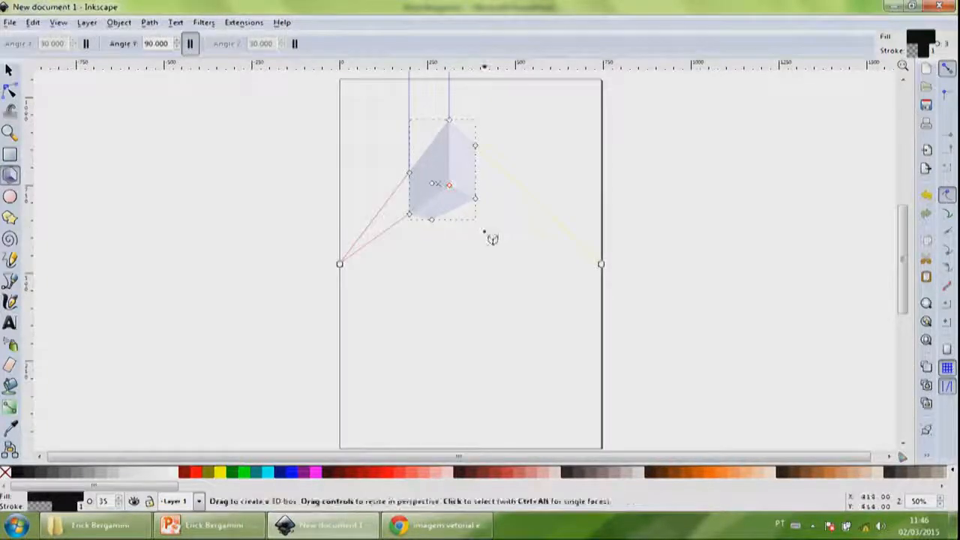
- Move the 3D box down toward the middle of the page and enlarge it to about 251 × 320 px
click(12, 70)
drag(465, 192, 461, 250)
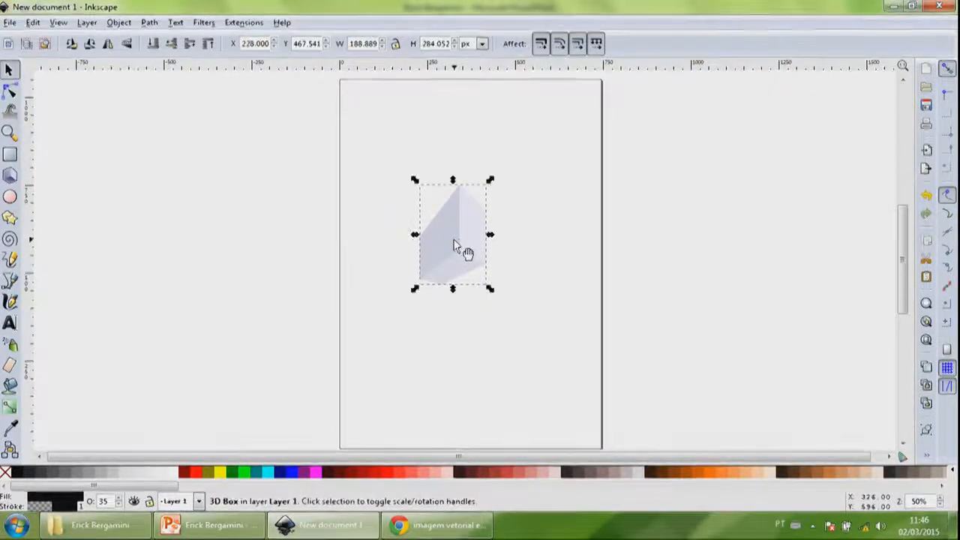
drag(489, 235, 511, 238)
drag(463, 183, 465, 177)
- Delete the 3D box and draw three separate ellipses on the page, the last about 149 × 143 px
key(Delete)
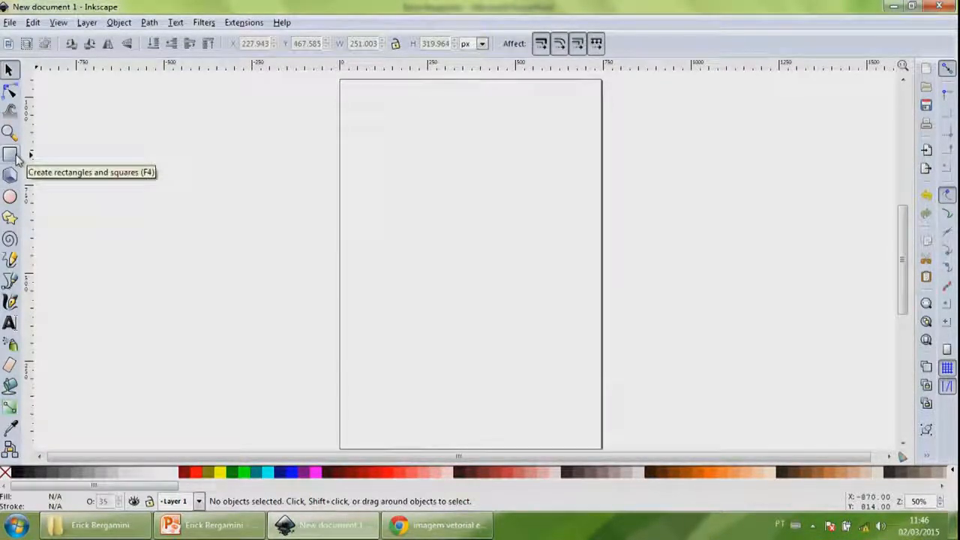
click(10, 196)
drag(402, 176, 495, 258)
drag(488, 128, 546, 194)
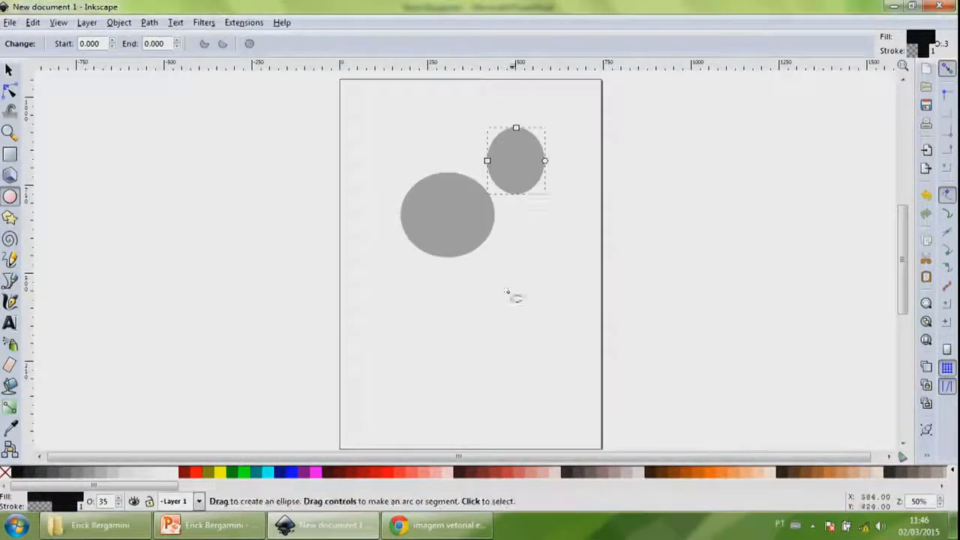
drag(463, 297, 525, 352)
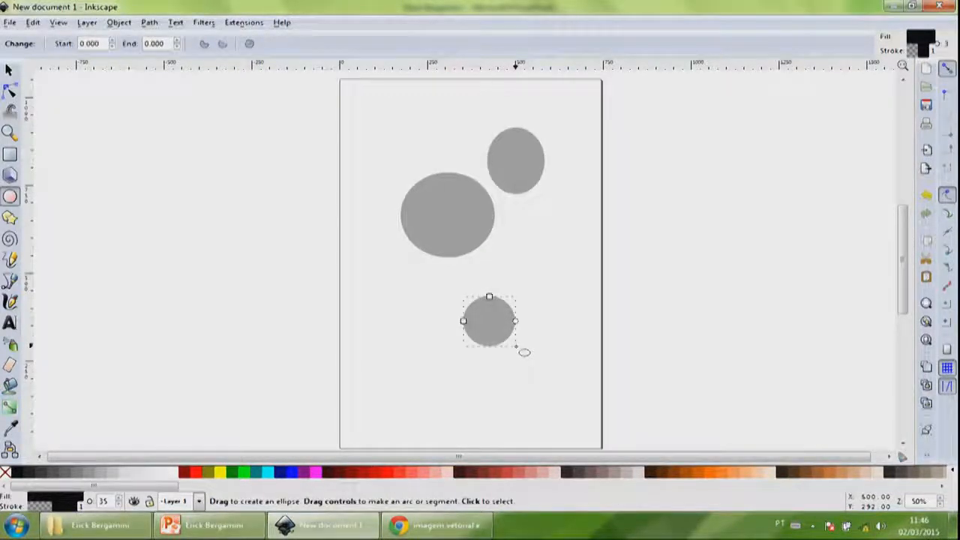
- Select all three ellipses together with a selection rectangle and delete them
click(9, 70)
drag(377, 98, 561, 400)
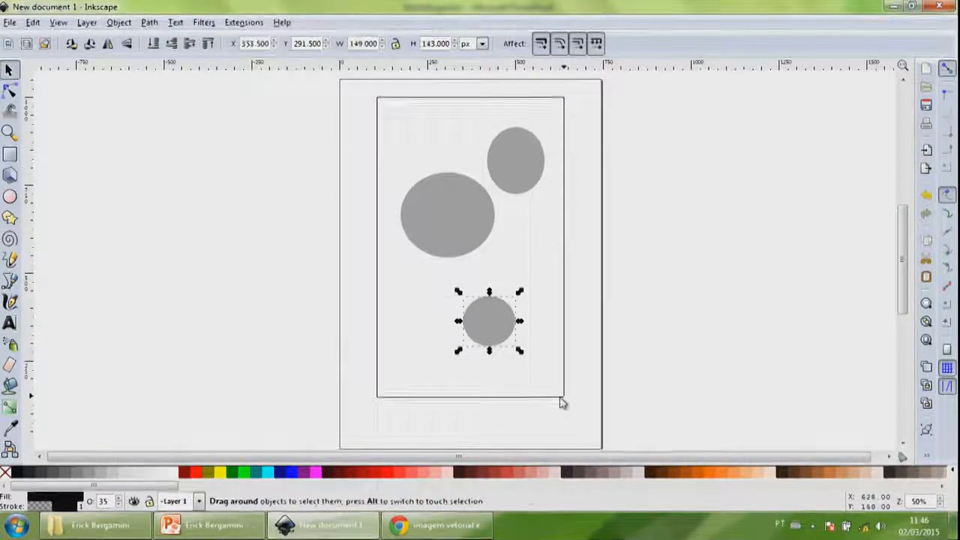
key(Delete)
- Draw a regular polygon with 5 corners in the upper half of the page
click(10, 217)
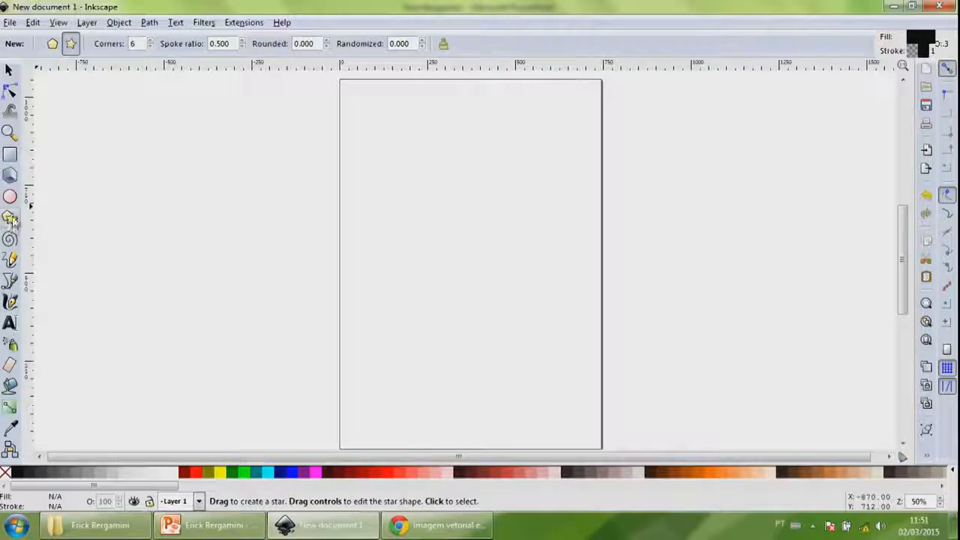
click(53, 45)
click(134, 44)
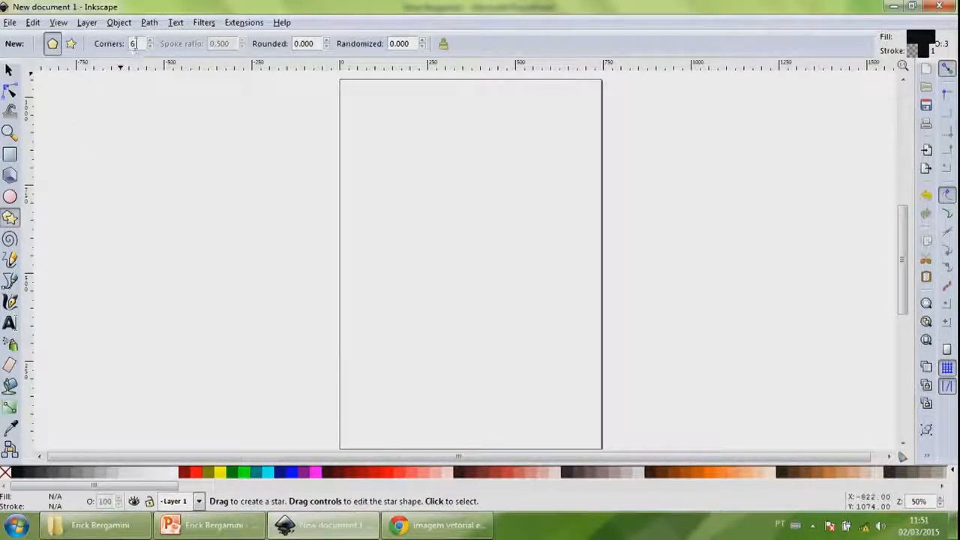
click(150, 47)
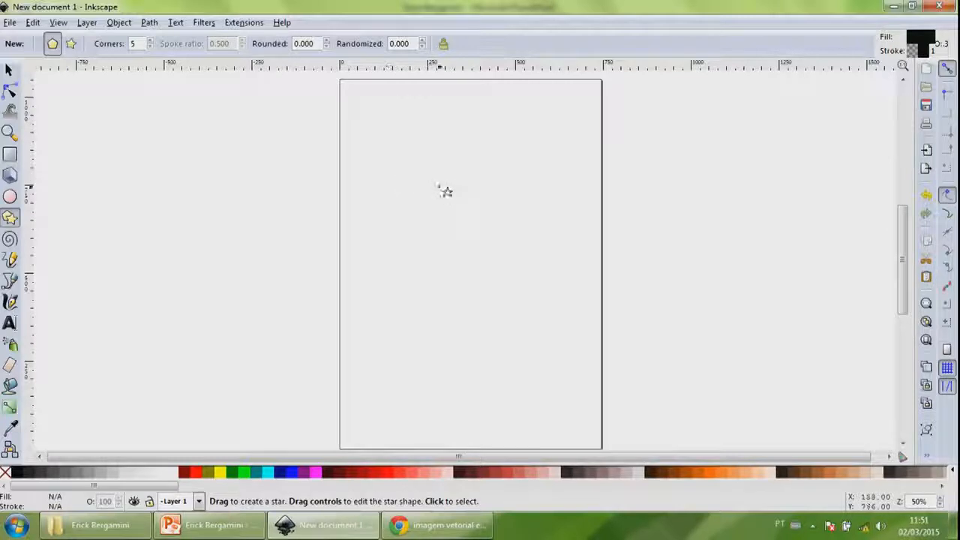
drag(442, 212, 477, 258)
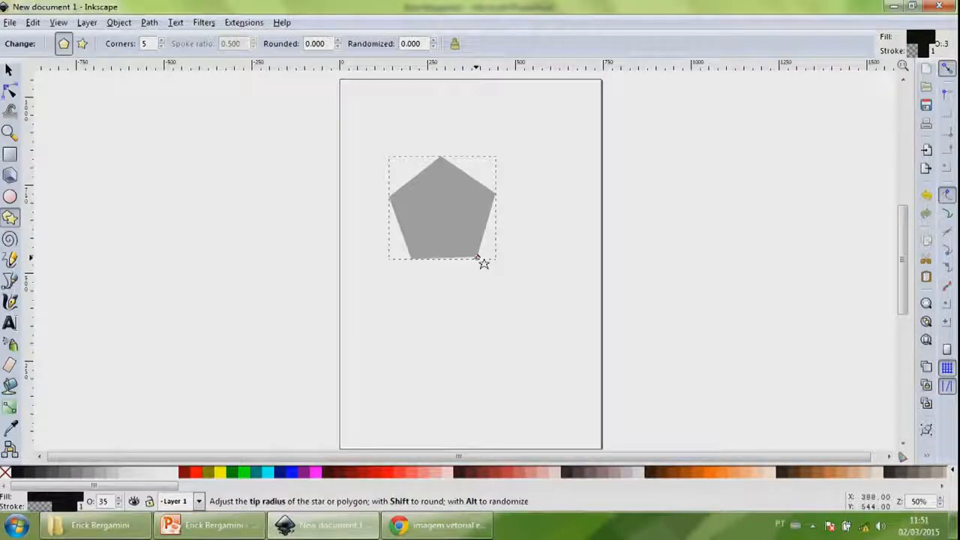
- Delete the pentagon and draw a regular polygon with 8 corners in the upper half of the page
key(Delete)
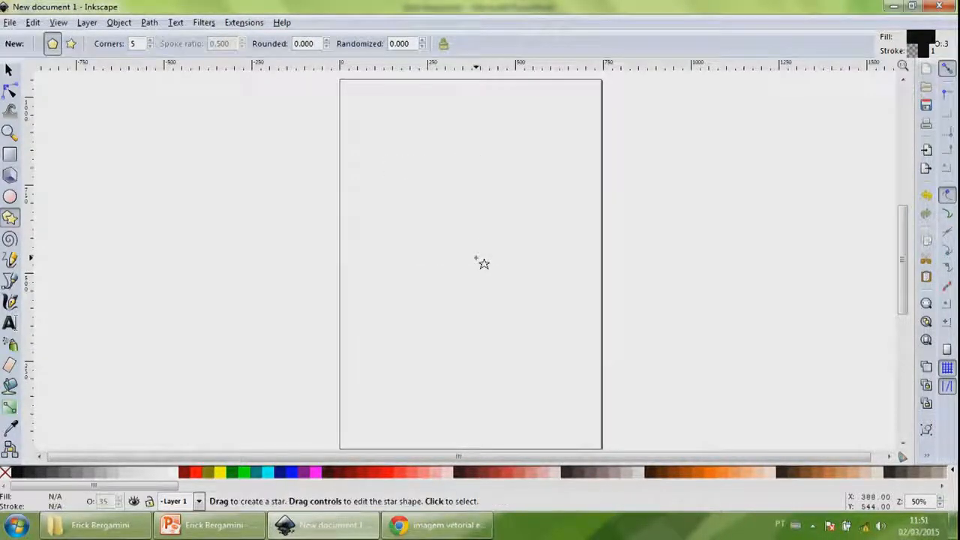
click(150, 40)
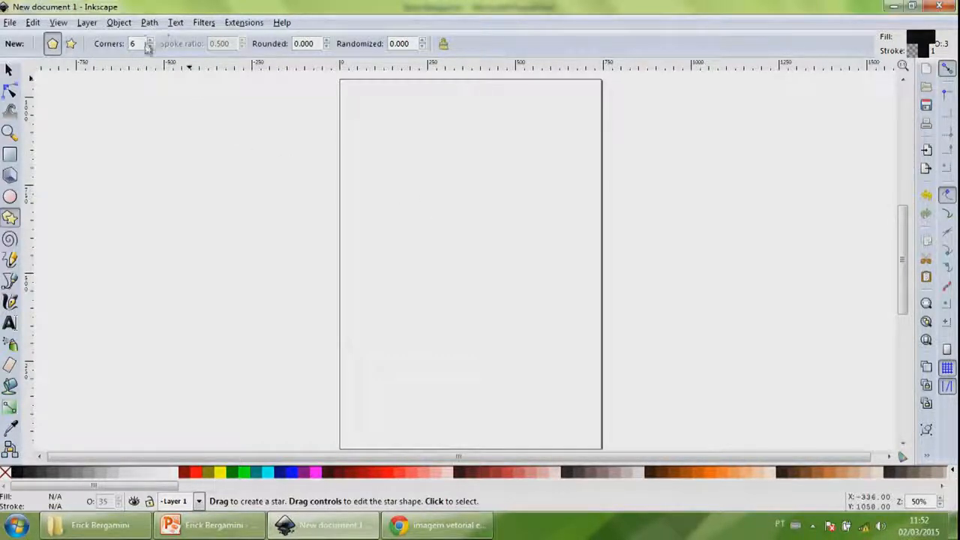
click(150, 41)
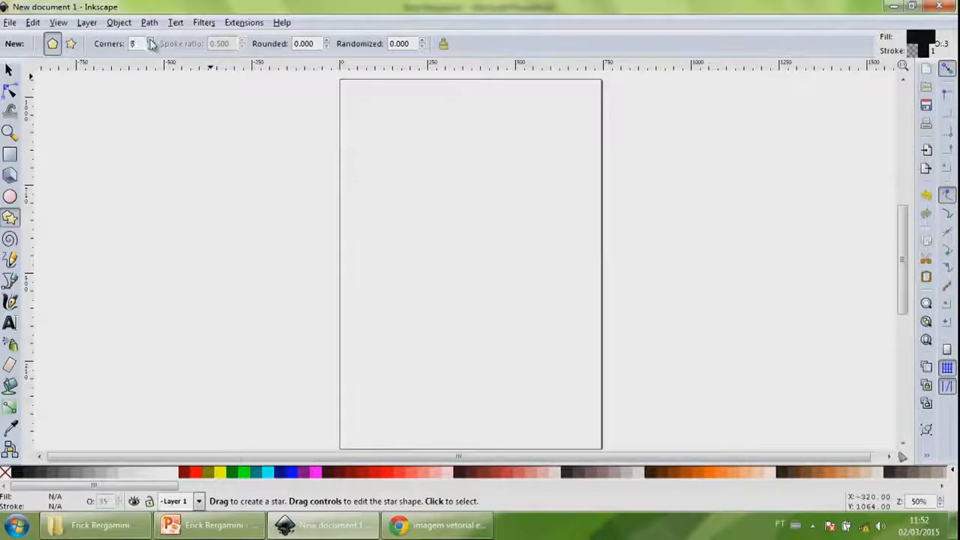
drag(425, 190, 482, 242)
- Delete the octagon and draw a regular polygon with 3 corners near the middle of the page
key(Delete)
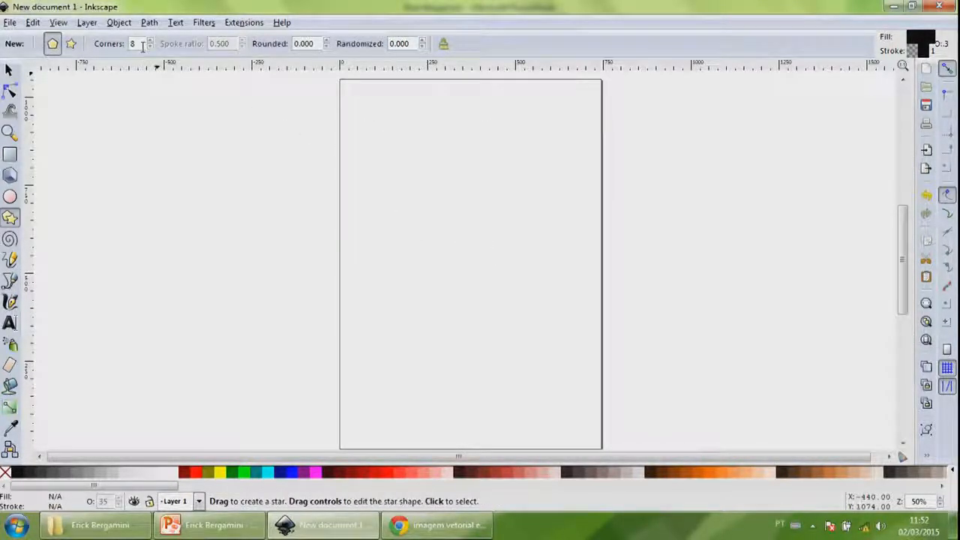
text(3)
drag(440, 231, 491, 262)
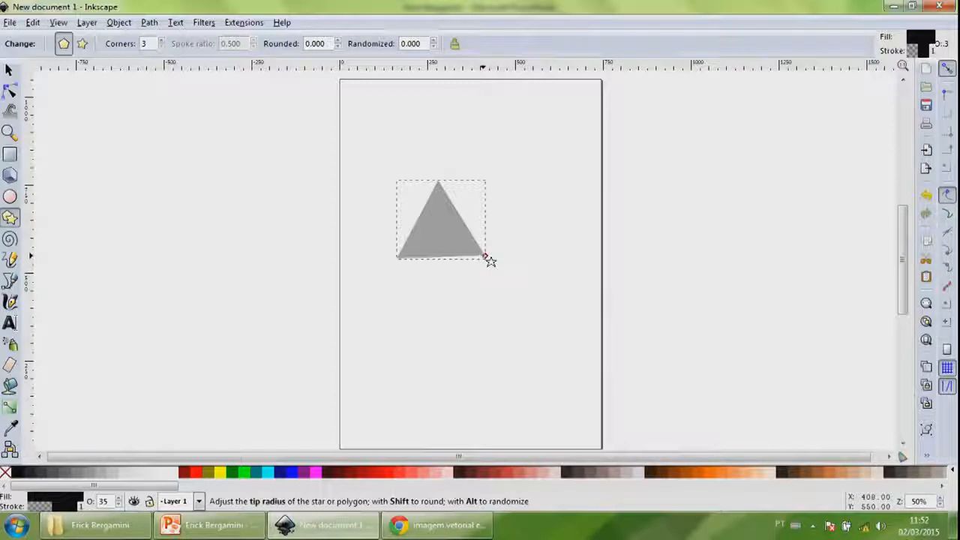
- Delete the triangle and draw a star shape with 3 corners in the upper half of the page
key(Delete)
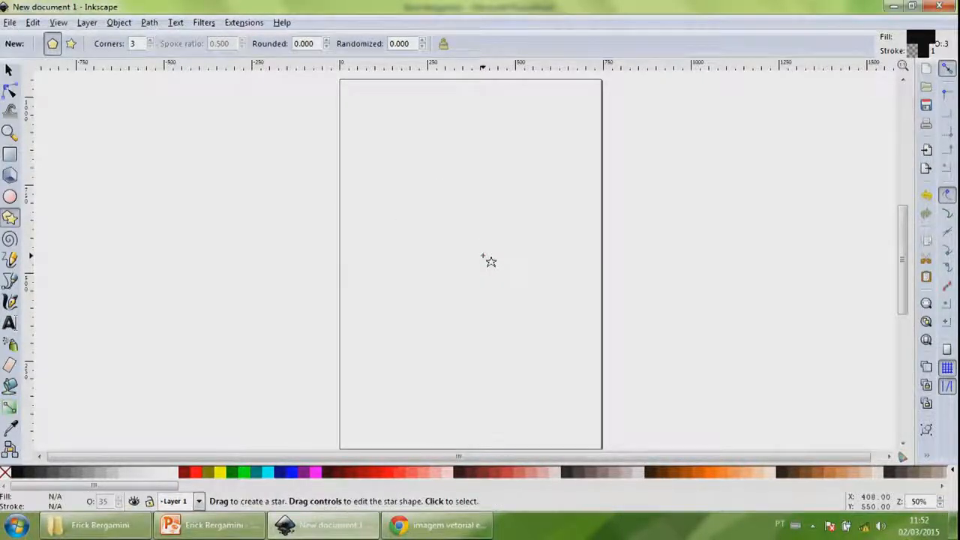
click(71, 44)
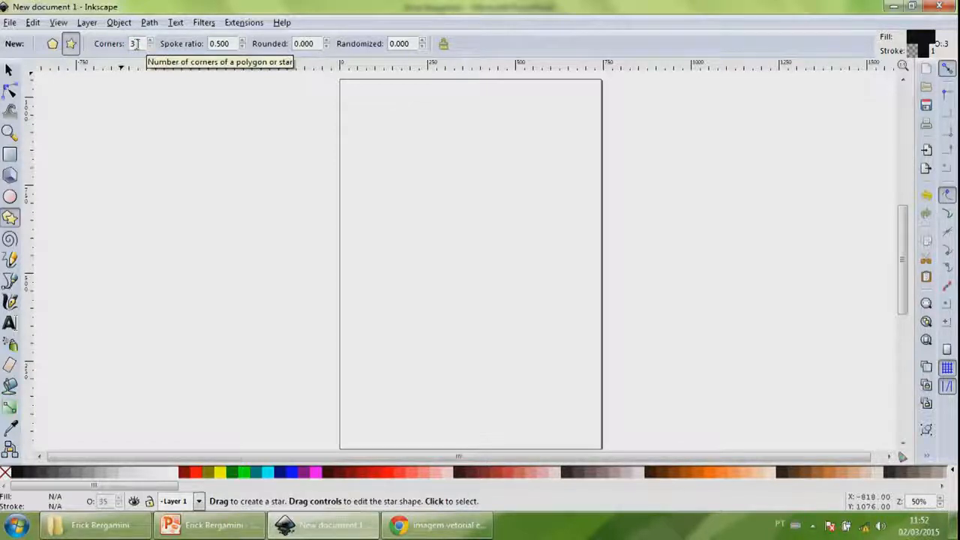
key(Delete)
key(5)
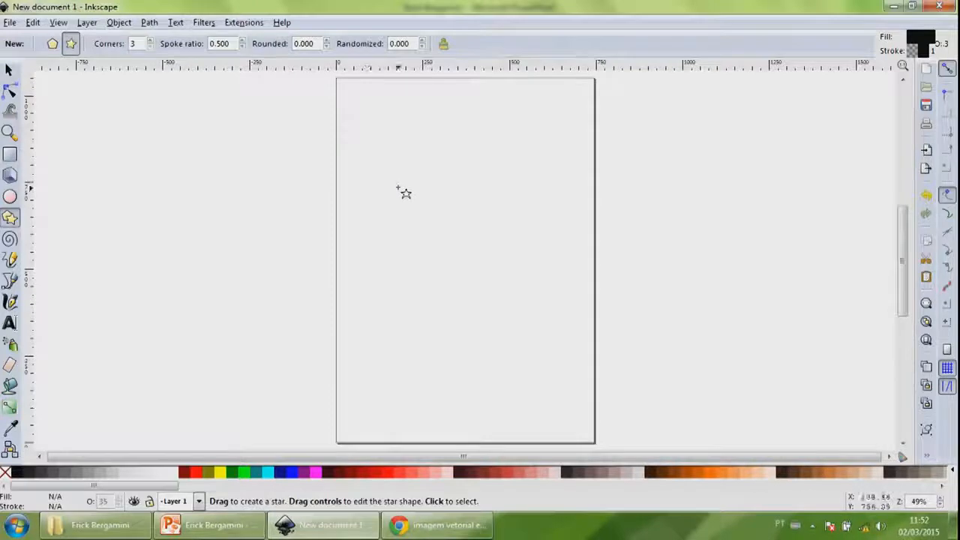
drag(424, 201, 468, 236)
- Delete the three-cornered star and draw a star with 5 corners in the page's upper left area
key(Delete)
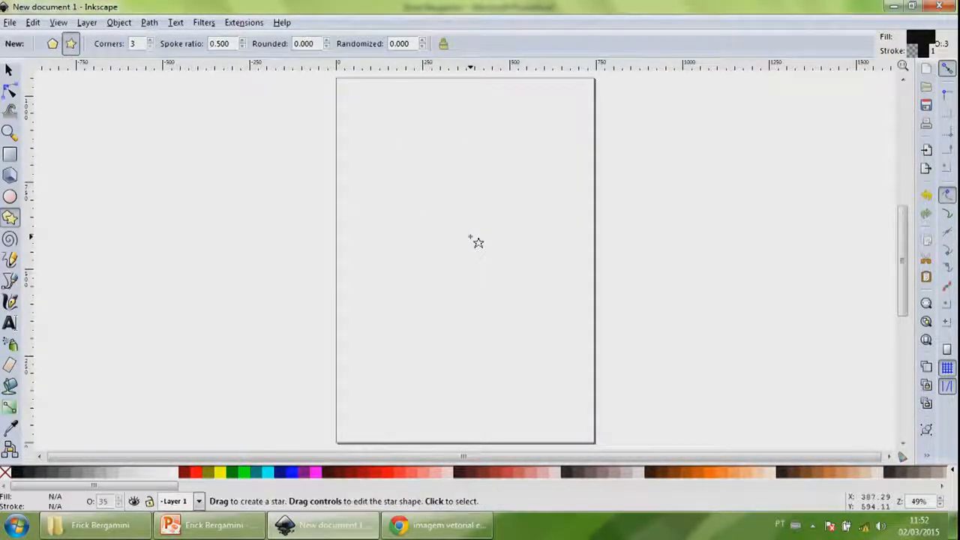
text(5)
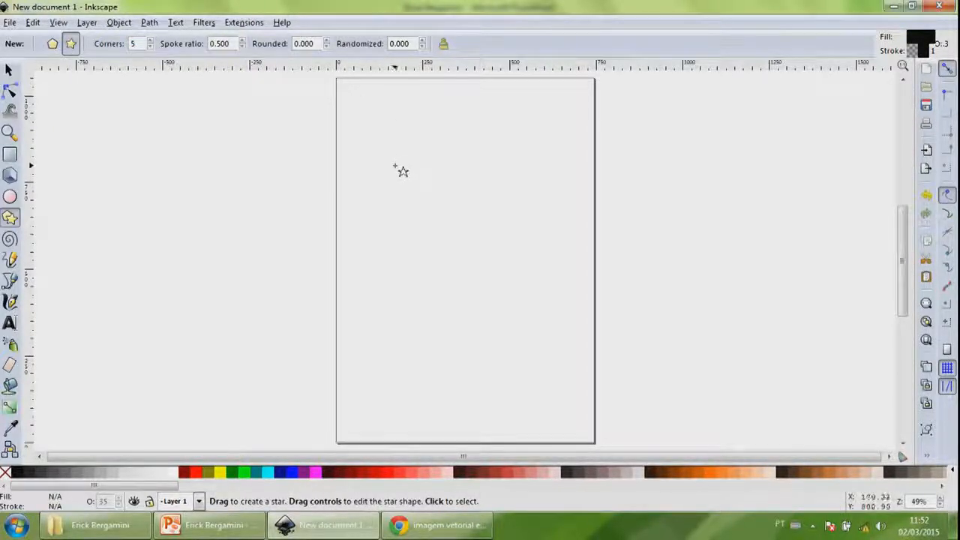
drag(412, 176, 443, 214)
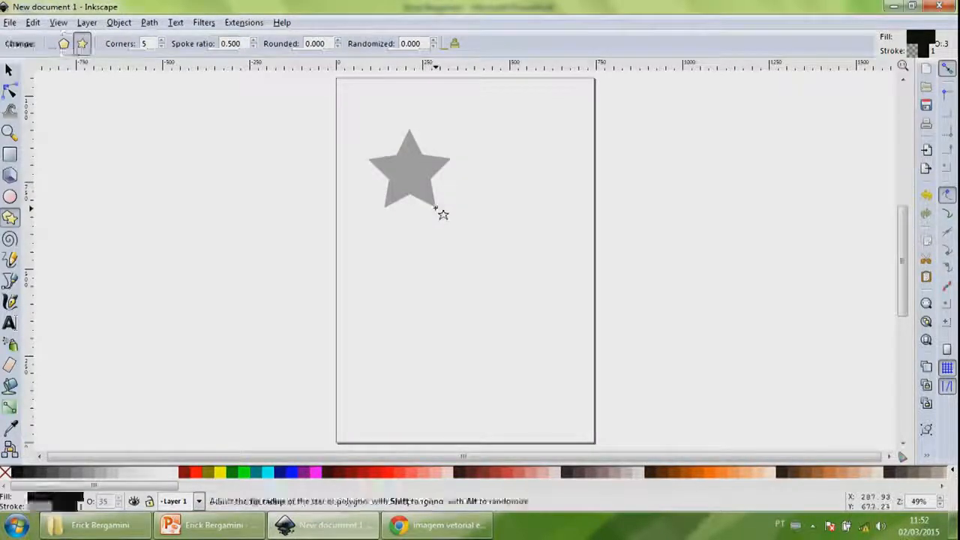
- Undo the five-pointed star and draw a larger star with 6 corners in the upper half of the page
key(ctrl+z)
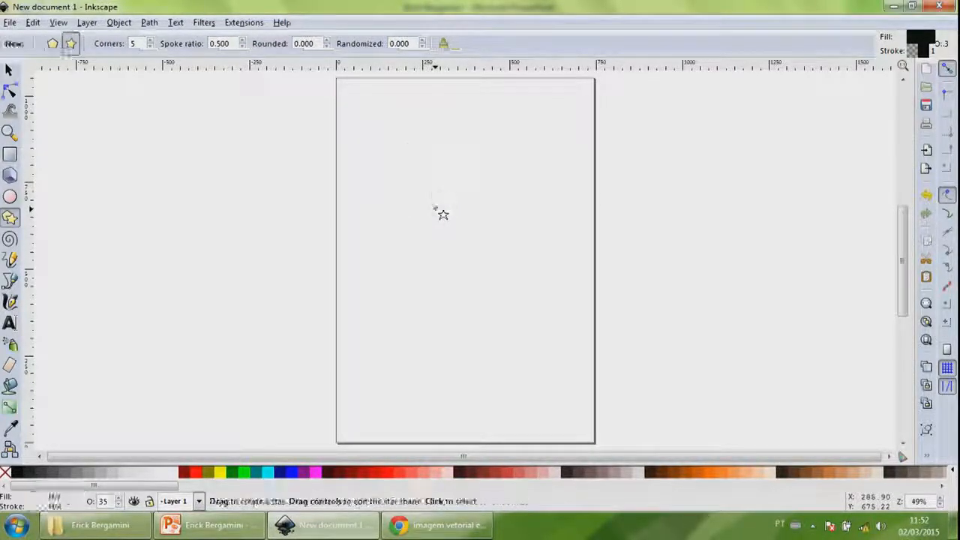
click(151, 41)
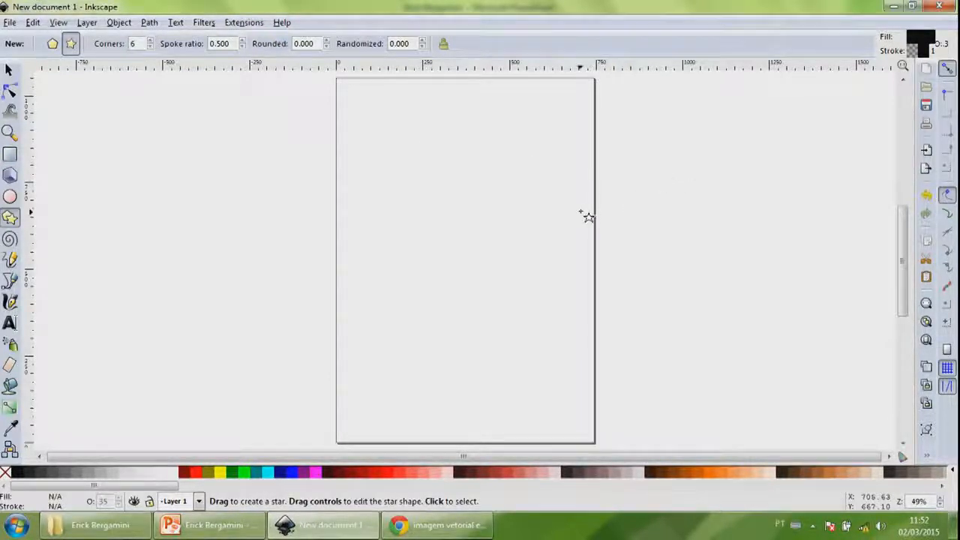
drag(453, 183, 511, 221)
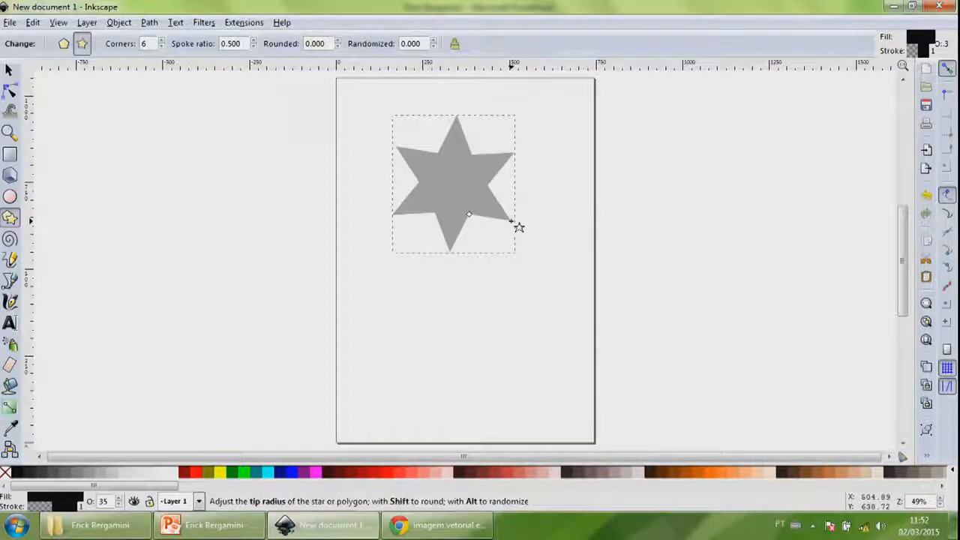
- Delete the six-pointed star and draw a spiral with 3 turns in the upper half of the page
key(Delete)
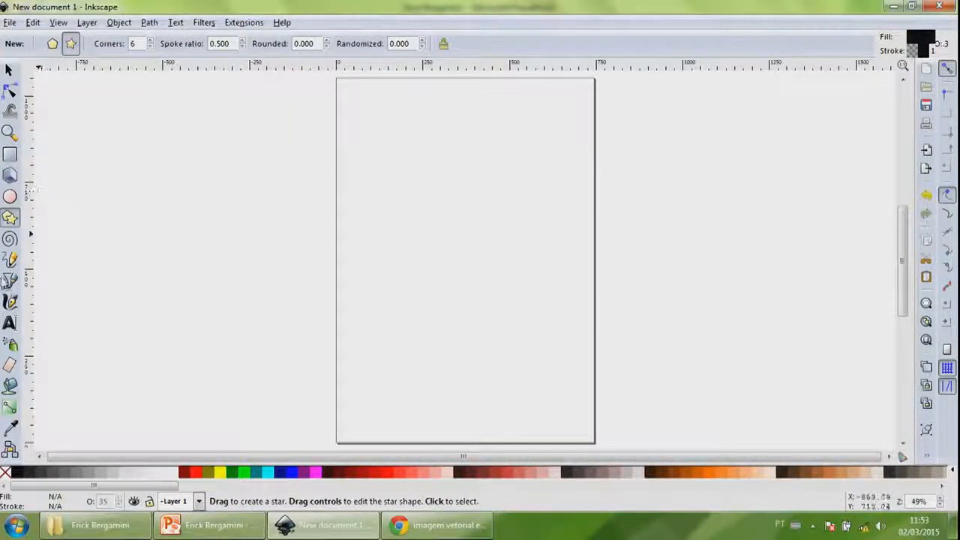
click(10, 240)
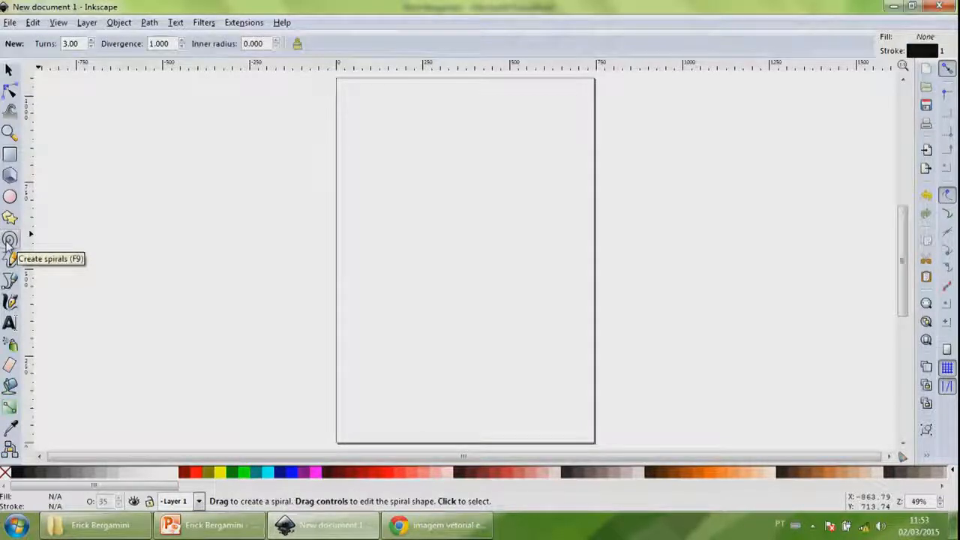
drag(432, 207, 482, 255)
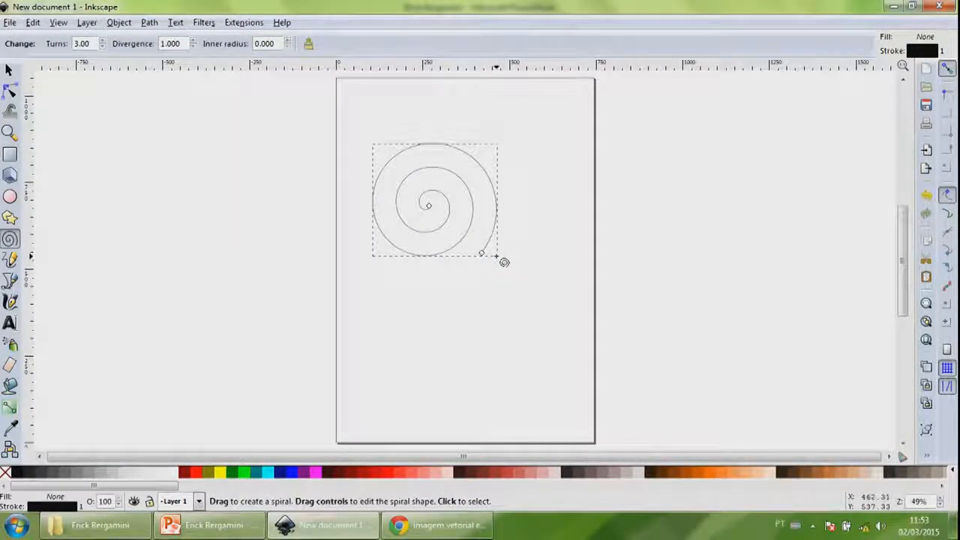
- Delete the spiral and draw an open, wavy freehand line that loops back near its starting point with the Pencil tool
key(Delete)
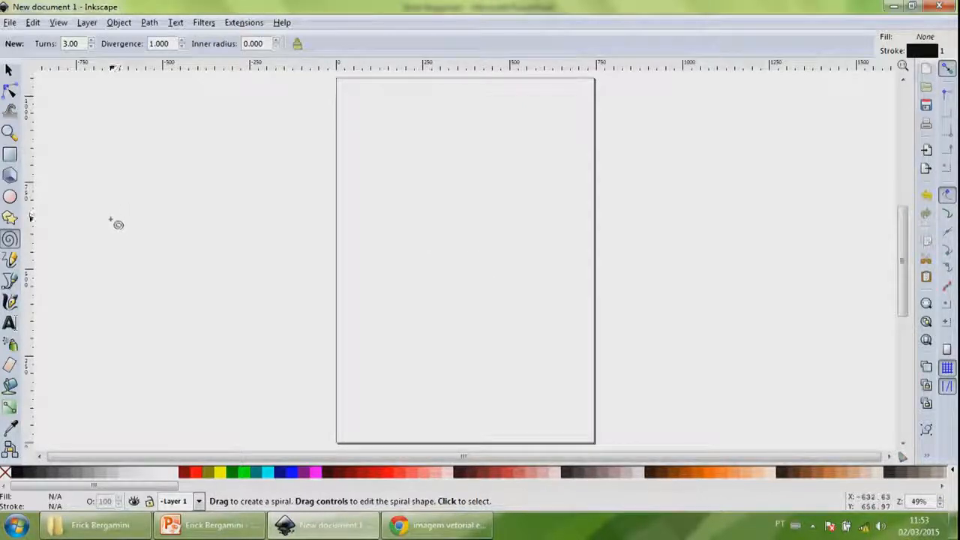
click(12, 261)
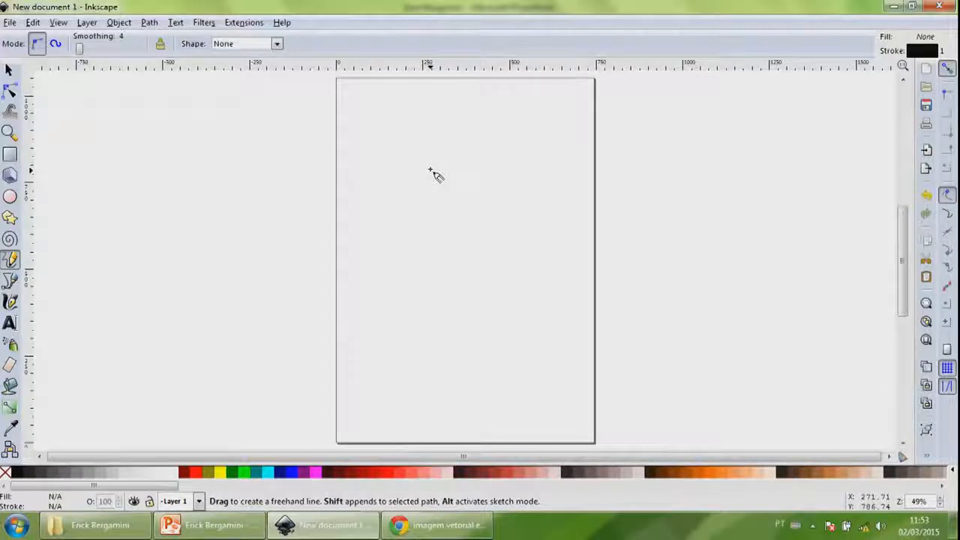
mouse_move(406, 161)
mouse_down()
mouse_move(450, 160)
mouse_move(469, 204)
mouse_move(498, 225)
mouse_move(514, 251)
mouse_move(500, 278)
mouse_move(467, 285)
mouse_move(431, 265)
mouse_move(434, 242)
mouse_move(395, 188)
mouse_move(398, 174)
mouse_move(429, 185)
mouse_up()
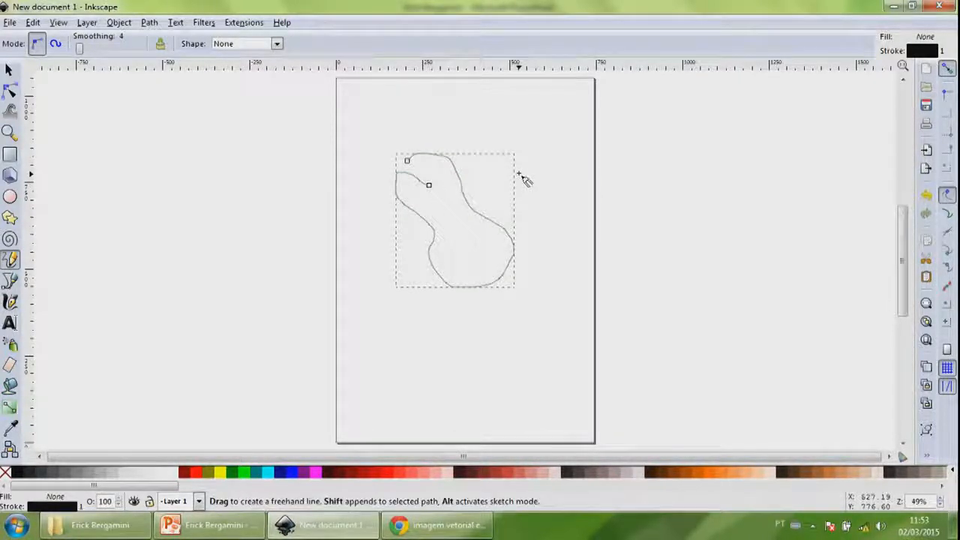
- Undo the open freehand line and draw a closed, curved freehand outline in the upper half of the page
key(ctrl+z)
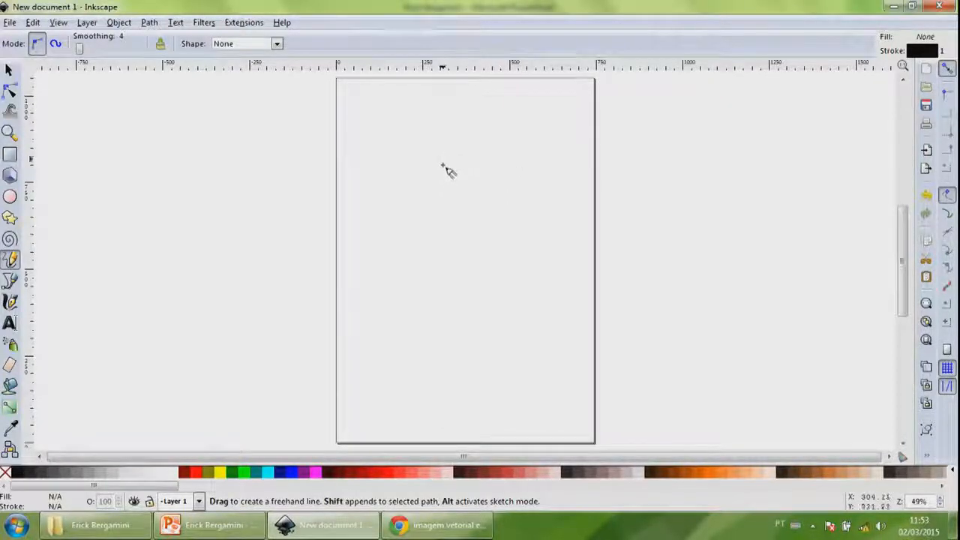
mouse_move(450, 157)
mouse_down()
mouse_move(490, 180)
mouse_move(513, 219)
mouse_move(515, 276)
mouse_move(502, 294)
mouse_move(486, 296)
mouse_move(468, 275)
mouse_move(471, 243)
mouse_move(426, 208)
mouse_up()
mouse_move(440, 185)
mouse_down()
mouse_move(422, 156)
mouse_move(454, 159)
mouse_up()
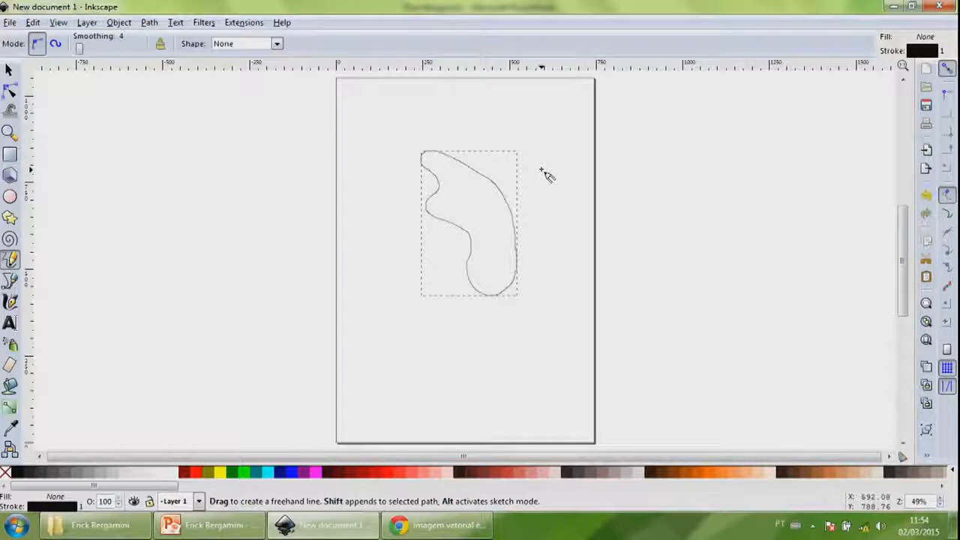
- Delete the freehand outline and draw a closed triangle of straight segments with the Bezier pen in the page's upper half
key(Delete)
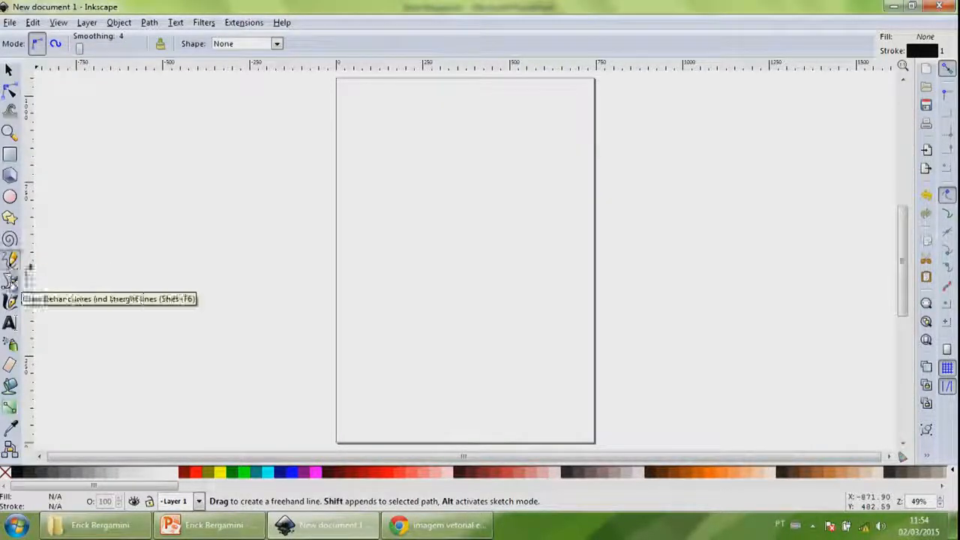
click(11, 281)
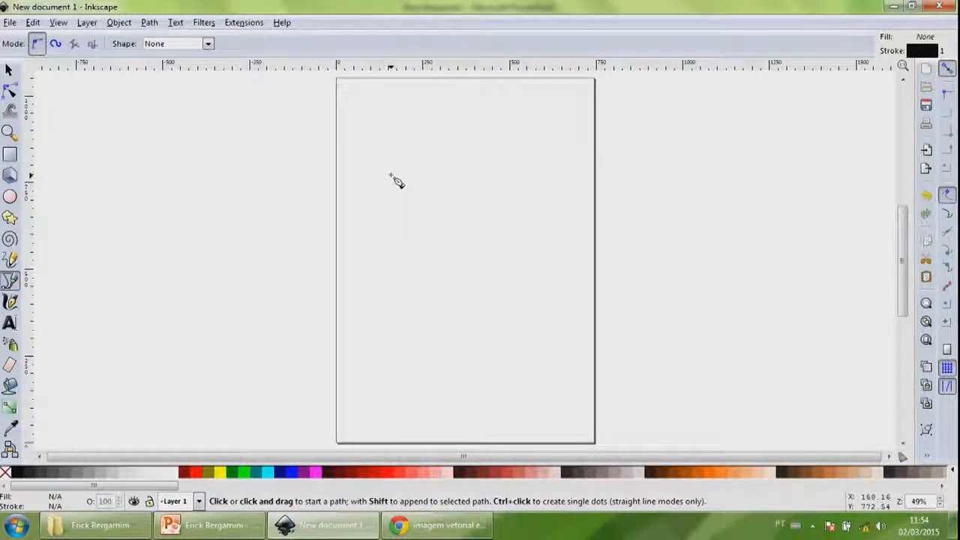
click(371, 151)
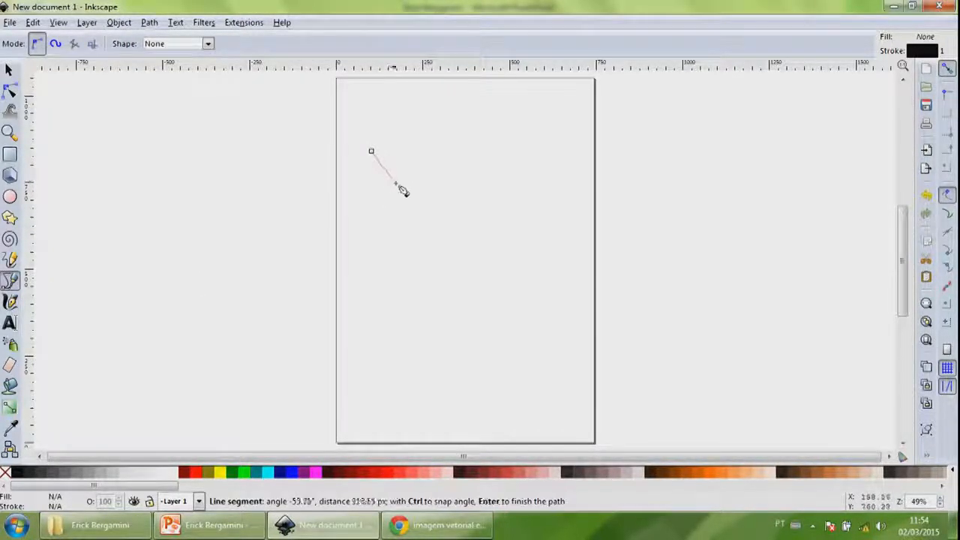
click(466, 273)
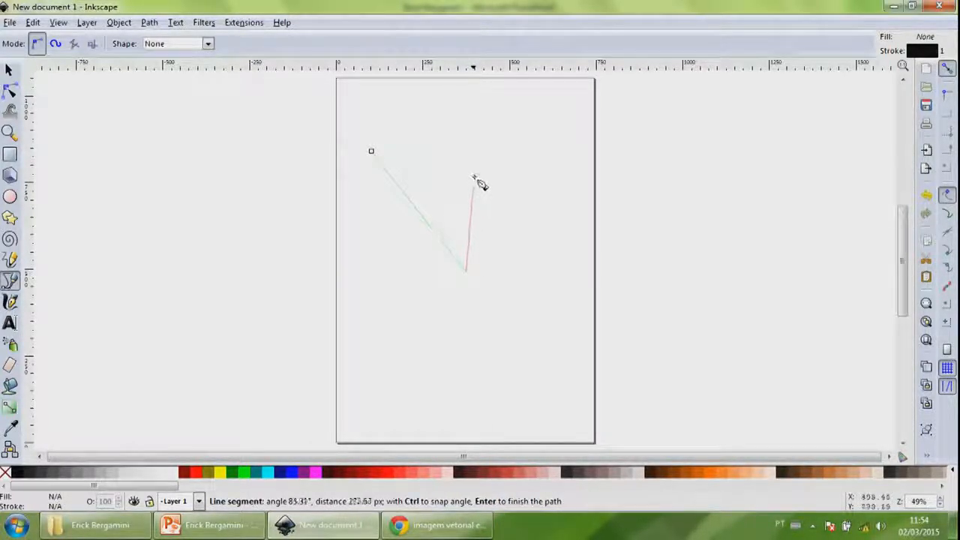
click(482, 139)
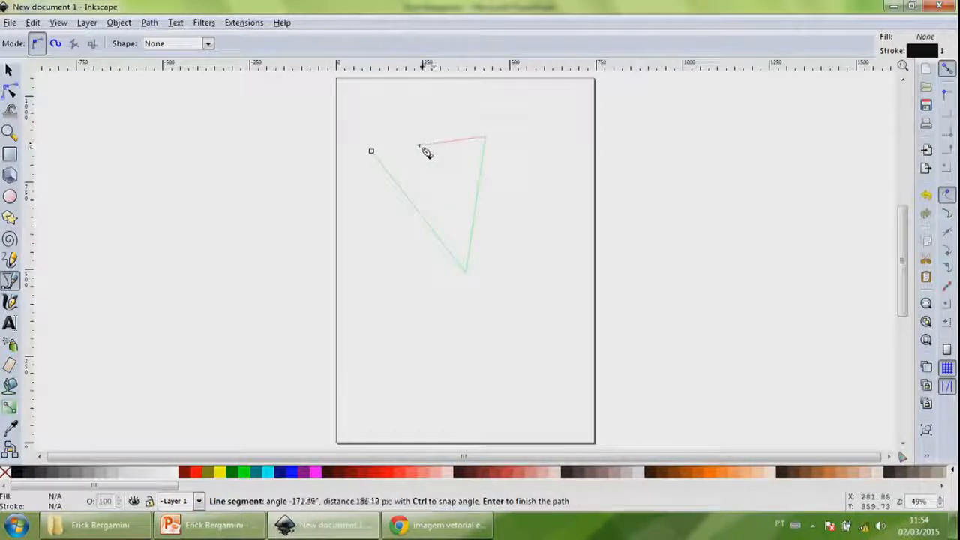
click(372, 151)
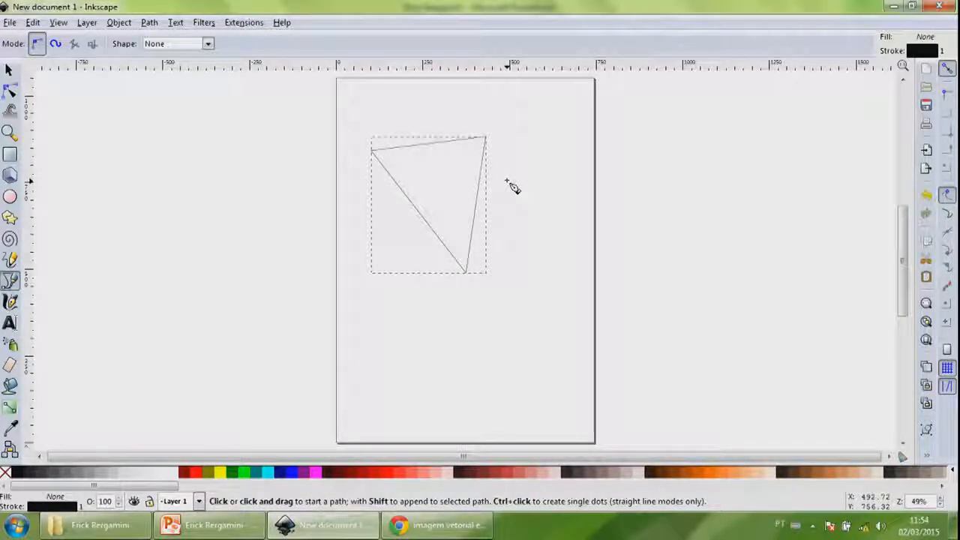
- Delete the triangle and draw a closed five-sided outline of straight segments with the Bezier pen in the page's upper half
key(Delete)
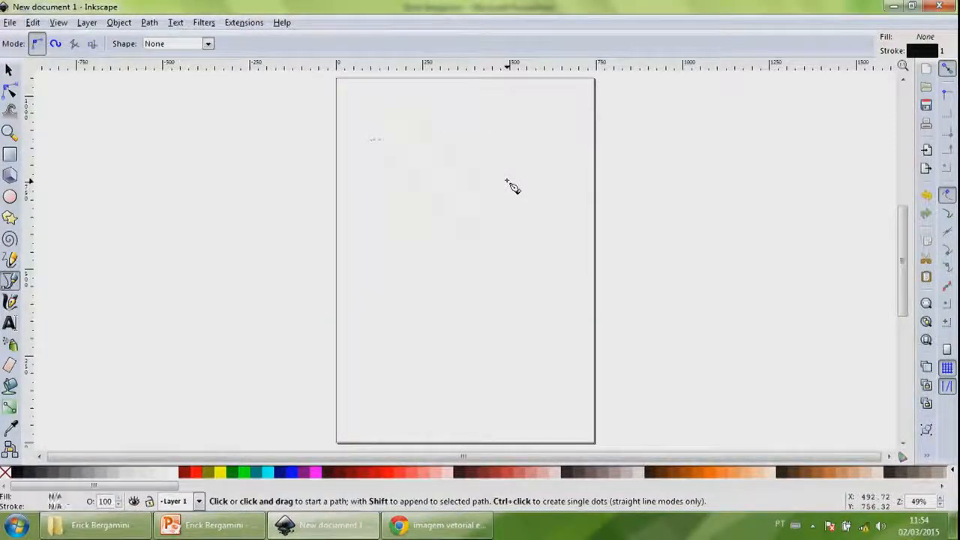
click(409, 165)
click(512, 159)
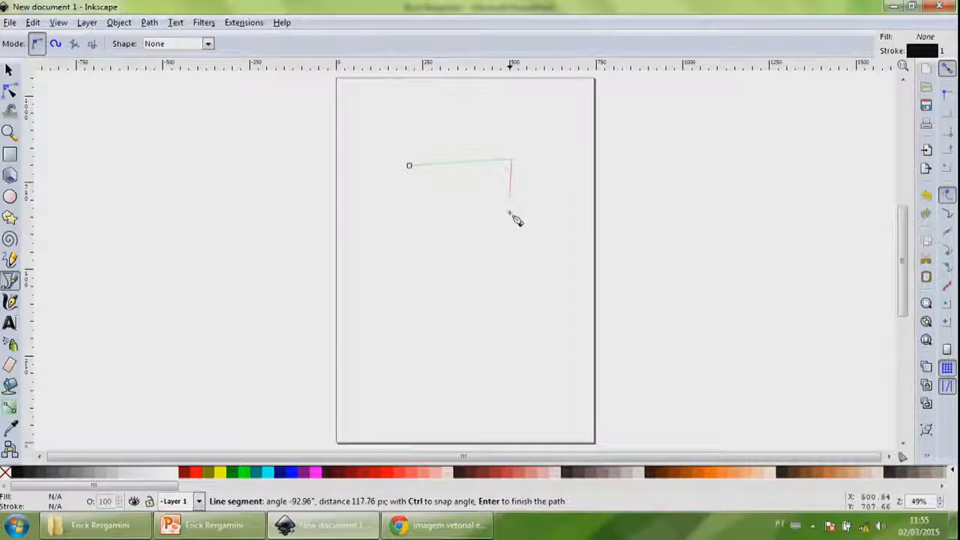
click(508, 226)
click(431, 266)
click(393, 234)
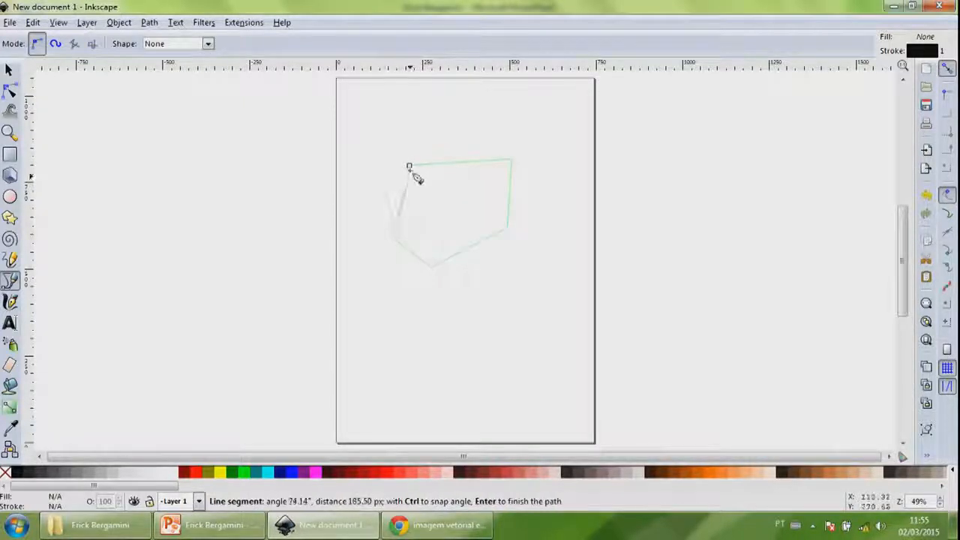
click(409, 166)
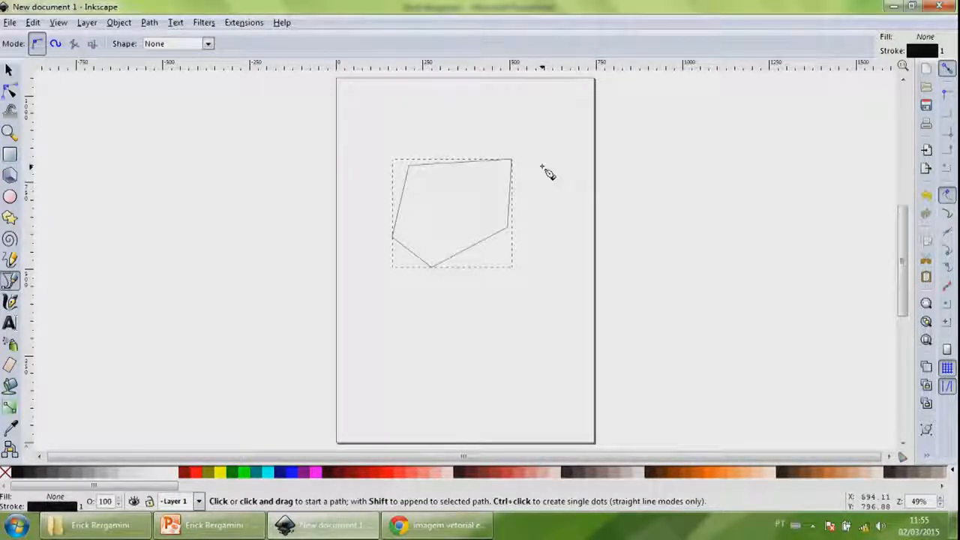
- Delete the five-sided outline and draw a closed three-node Bezier path with a bulging curved right side and a straight left edge
key(Delete)
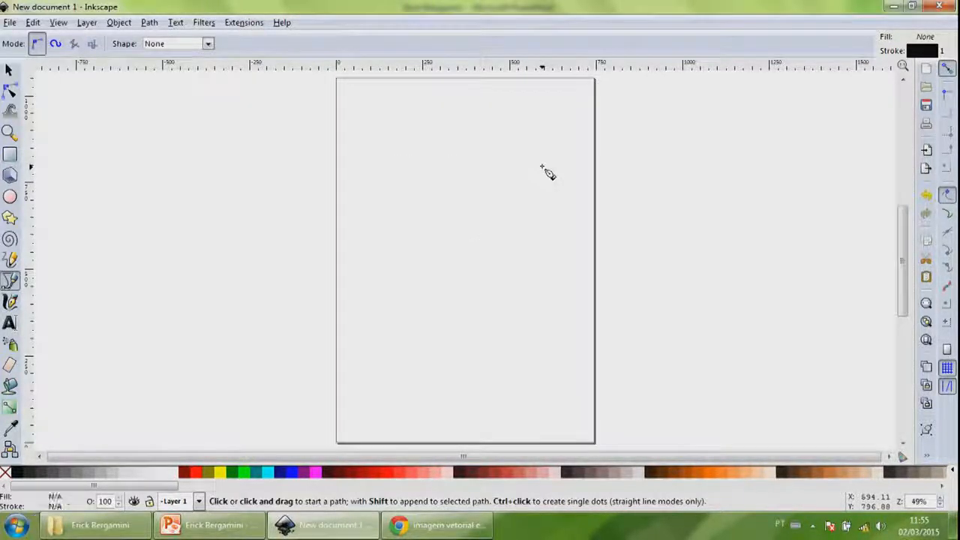
click(385, 269)
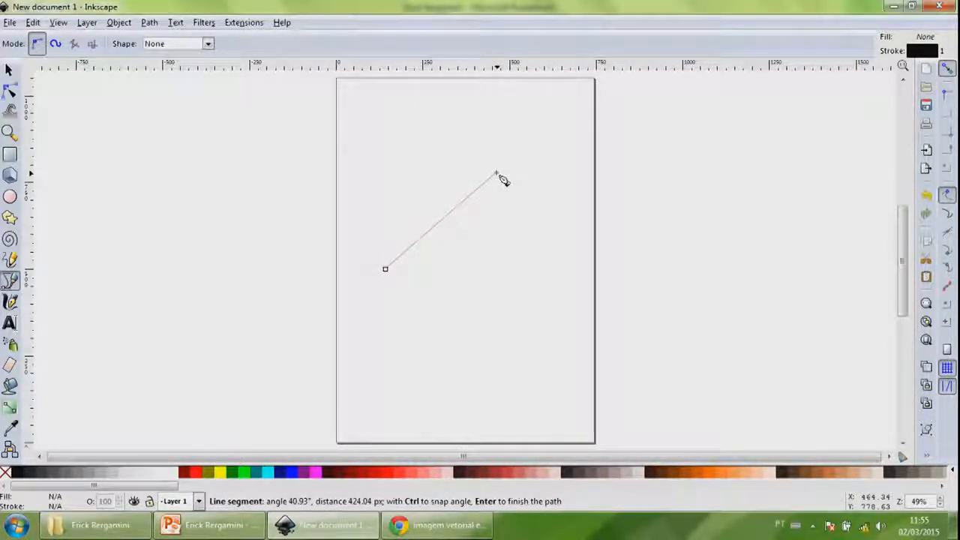
drag(496, 174, 518, 69)
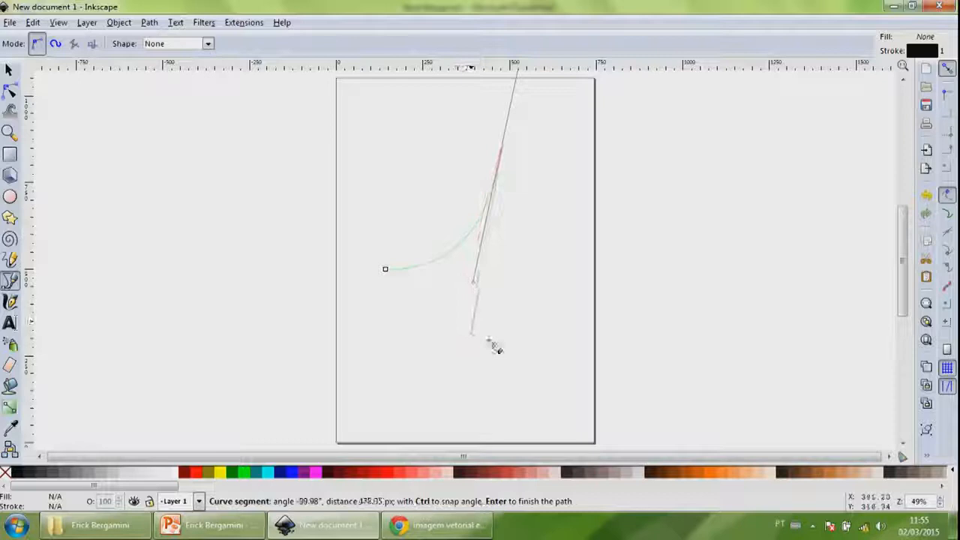
click(398, 139)
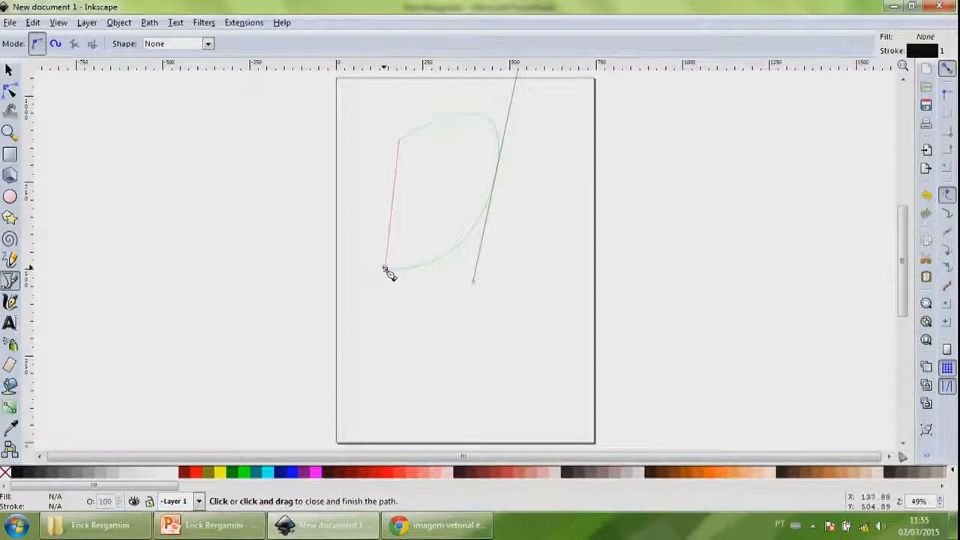
click(387, 268)
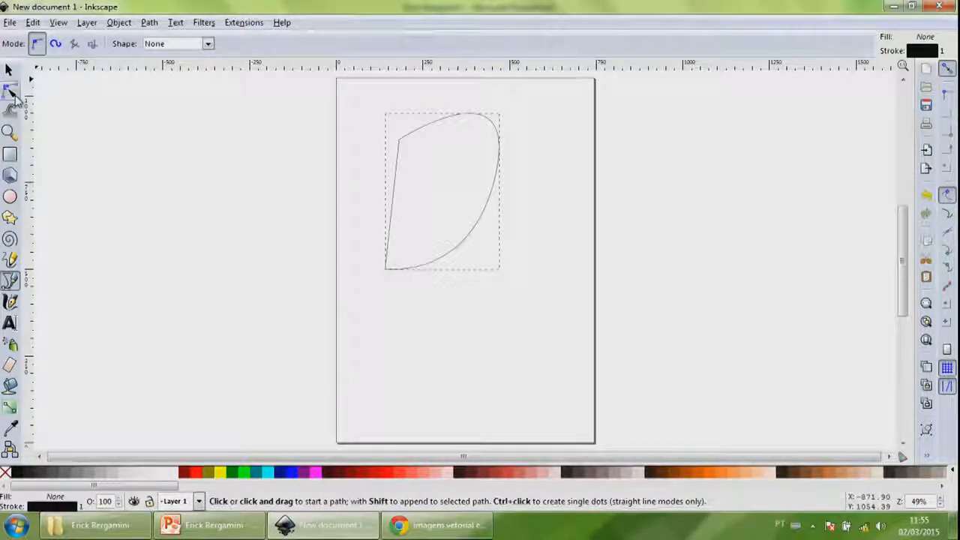
- Reshape the path's segments by node editing, bowing the straight left edge outward and pulling the upper-right and lower-right curves inward
click(10, 91)
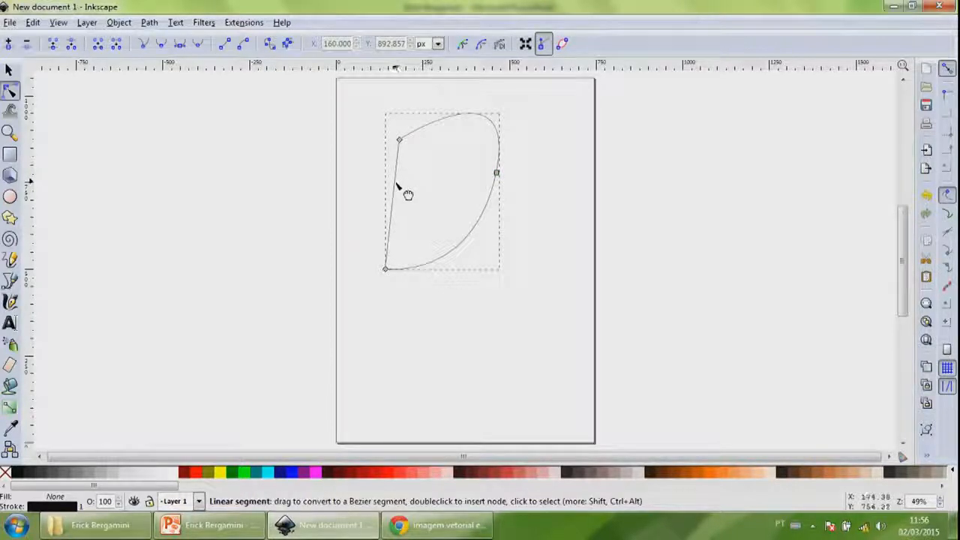
drag(397, 184, 361, 196)
drag(493, 124, 482, 143)
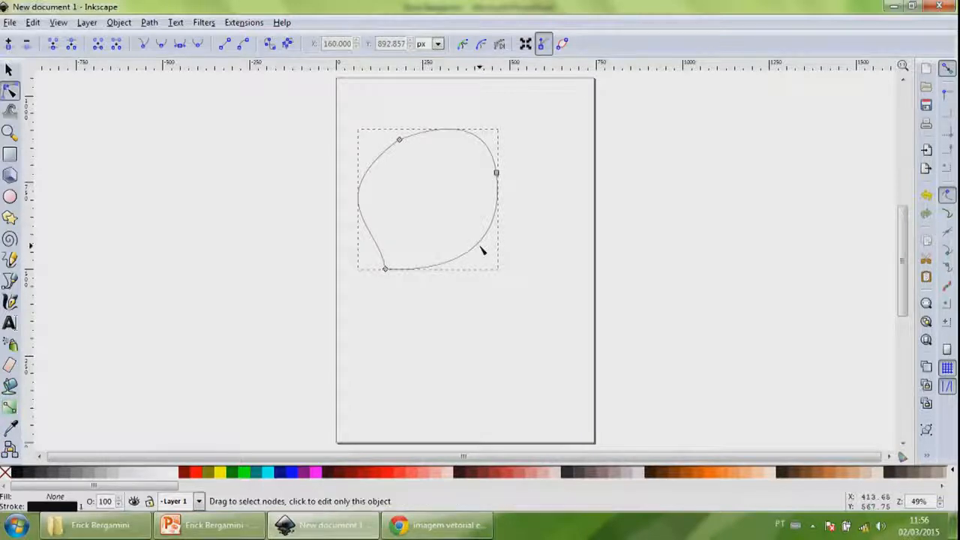
drag(488, 255, 480, 247)
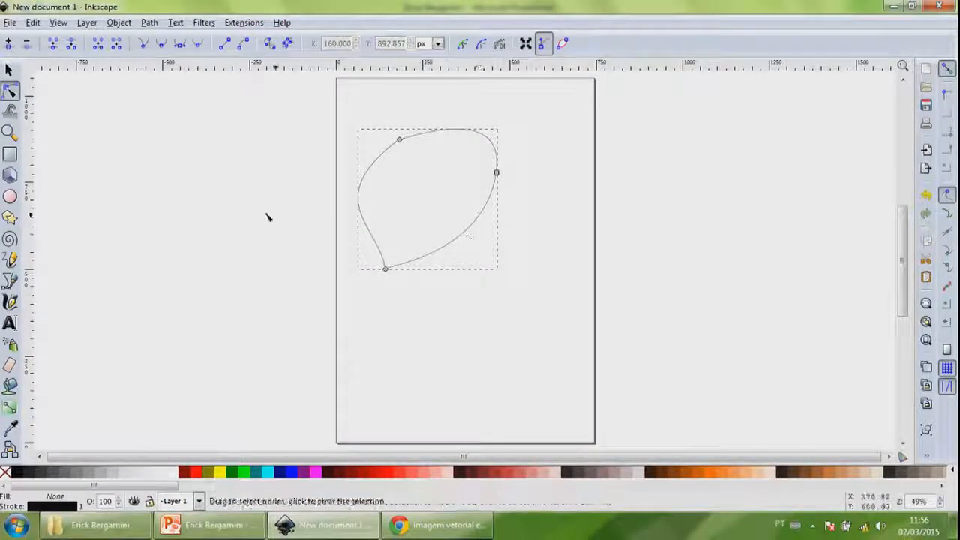
- Delete the reshaped path and write large letters E and B side by side with the Calligraphy tool in the page's upper half
click(9, 69)
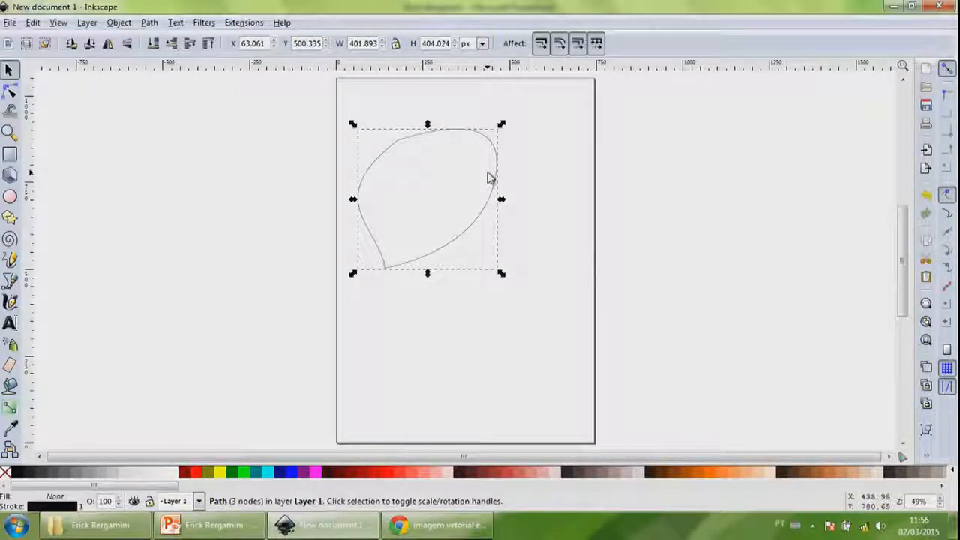
key(Delete)
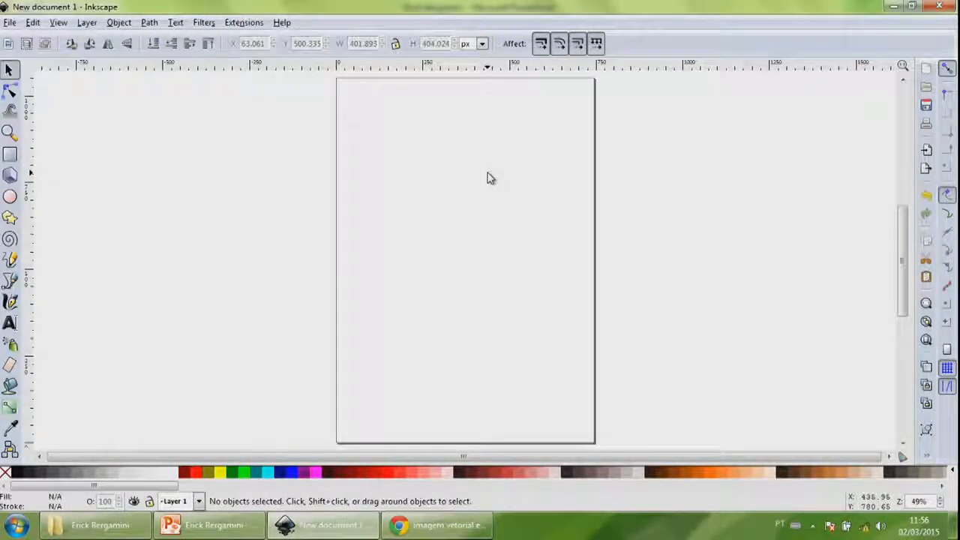
click(11, 308)
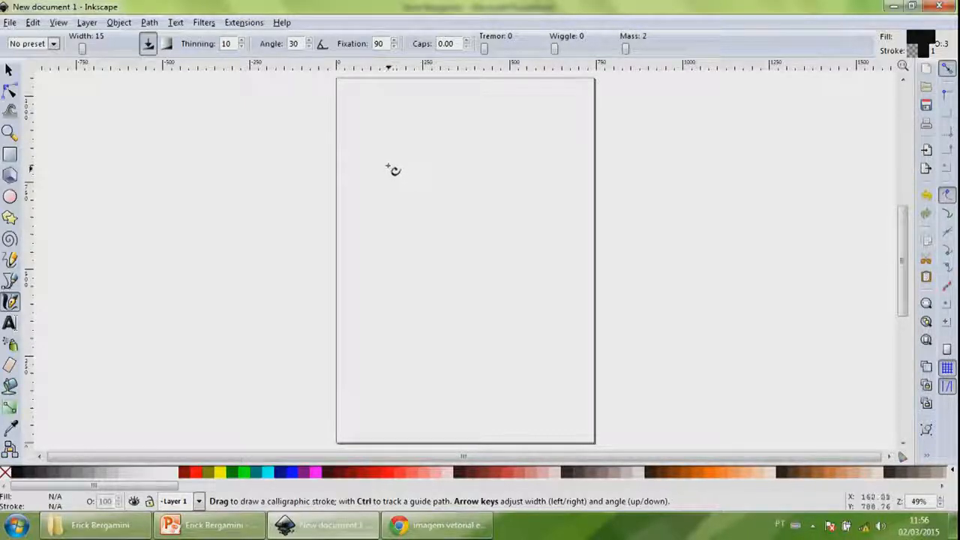
mouse_move(388, 164)
mouse_down()
mouse_move(430, 180)
mouse_move(436, 170)
mouse_move(402, 171)
mouse_move(400, 192)
mouse_move(420, 199)
mouse_move(375, 208)
mouse_move(374, 230)
mouse_move(408, 251)
mouse_move(447, 234)
mouse_move(444, 225)
mouse_move(422, 276)
mouse_move(371, 285)
mouse_up()
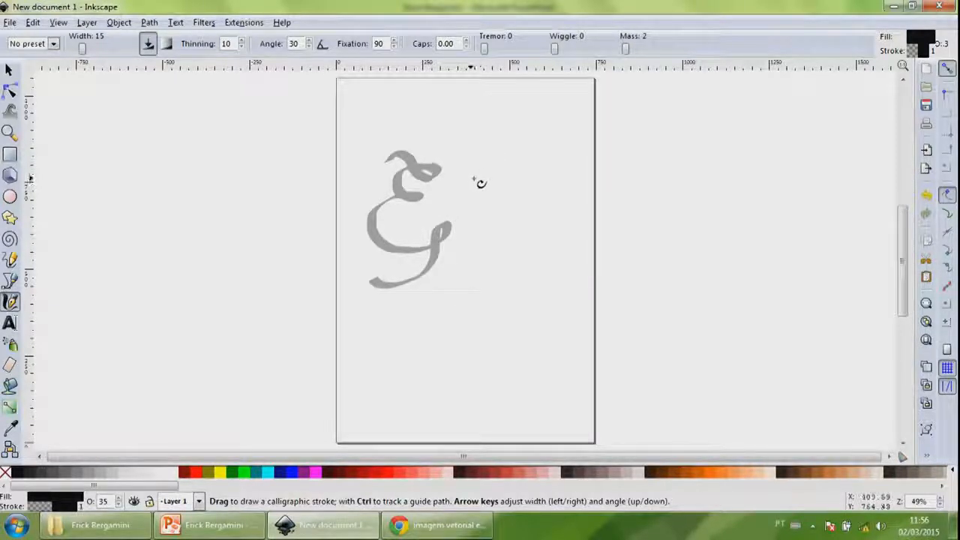
mouse_move(484, 169)
mouse_down()
mouse_move(484, 214)
mouse_move(482, 152)
mouse_move(533, 187)
mouse_move(536, 223)
mouse_move(522, 257)
mouse_move(478, 267)
mouse_move(458, 252)
mouse_move(508, 294)
mouse_up()
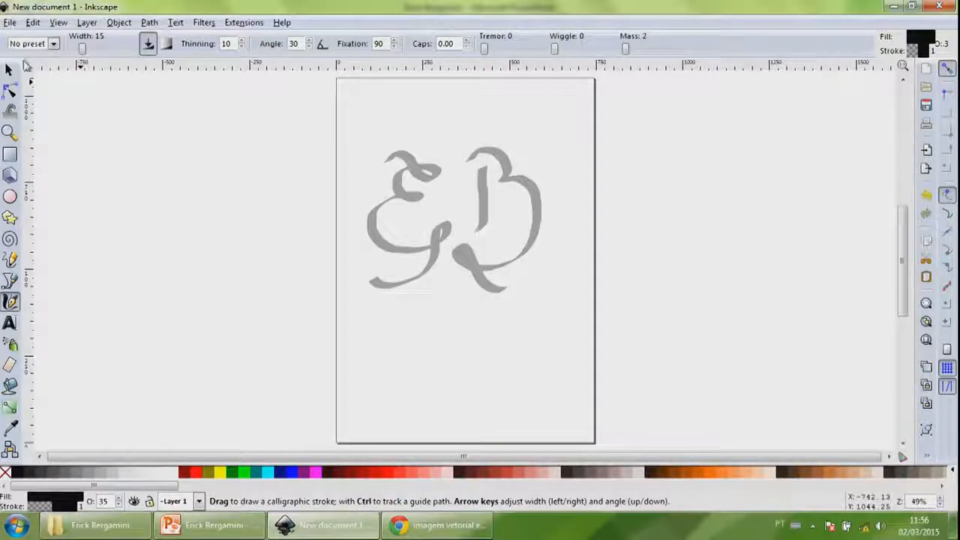
- Delete all the calligraphic strokes of the letters E and B from the page
click(9, 69)
click(422, 188)
click(422, 189)
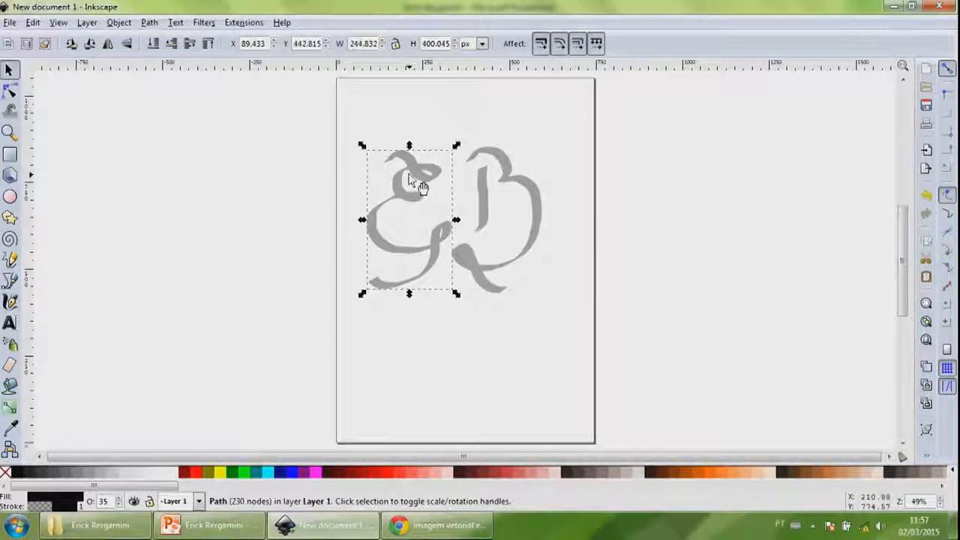
key(Delete)
click(510, 177)
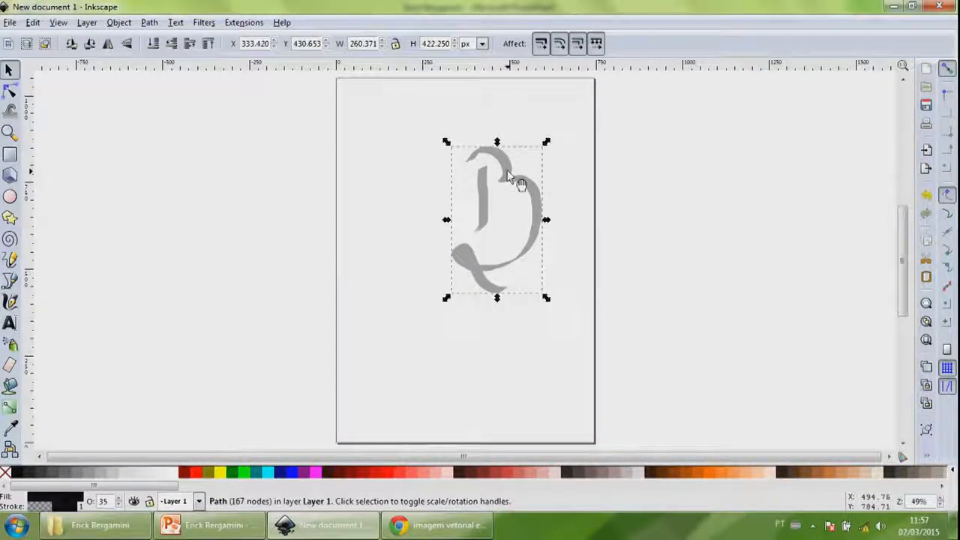
key(Delete)
click(484, 189)
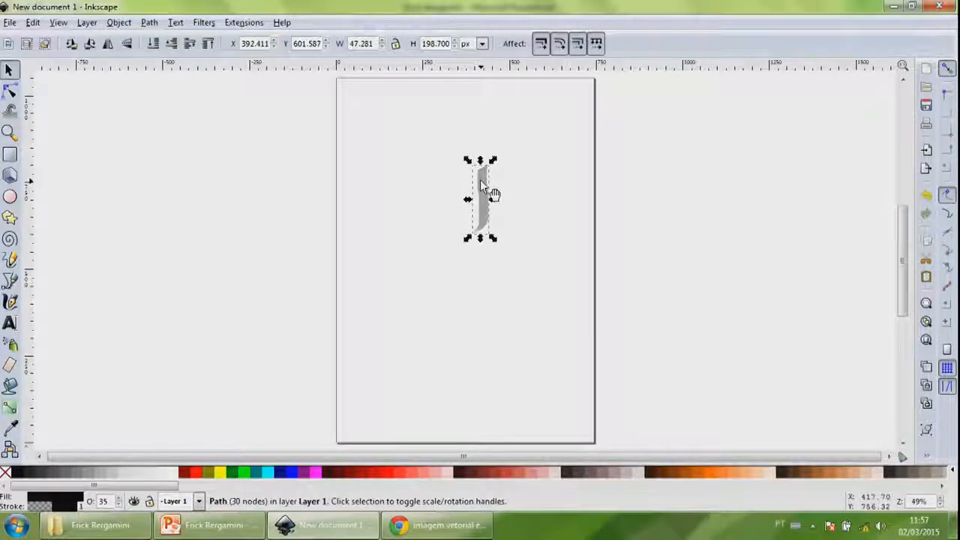
key(Delete)
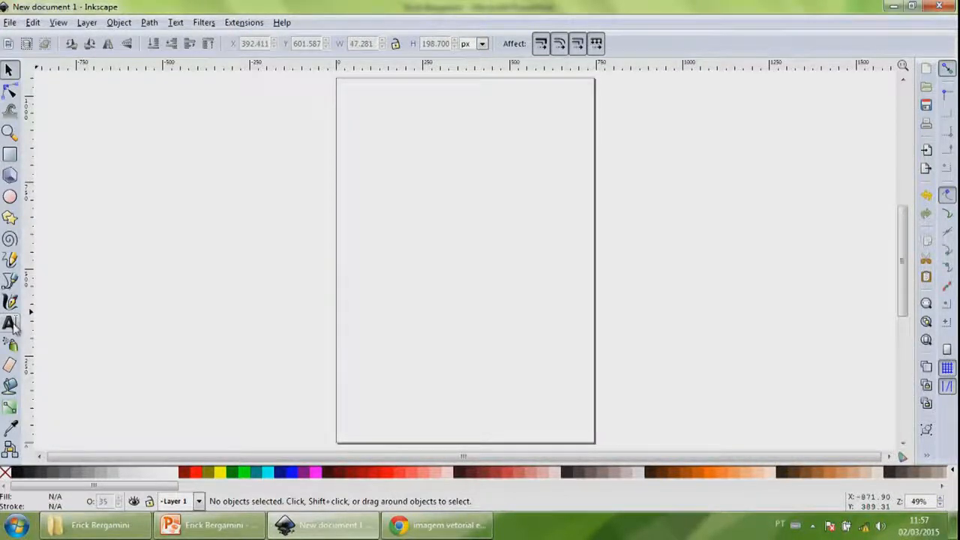
- Add the text "Olá, eu sou um texto." near the top of the page and move it slightly down and to the left
click(12, 324)
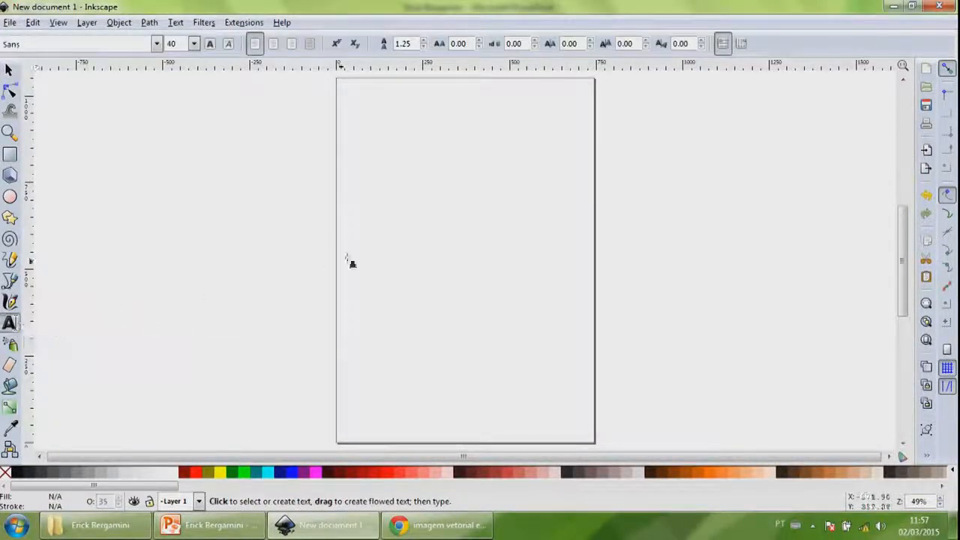
click(404, 149)
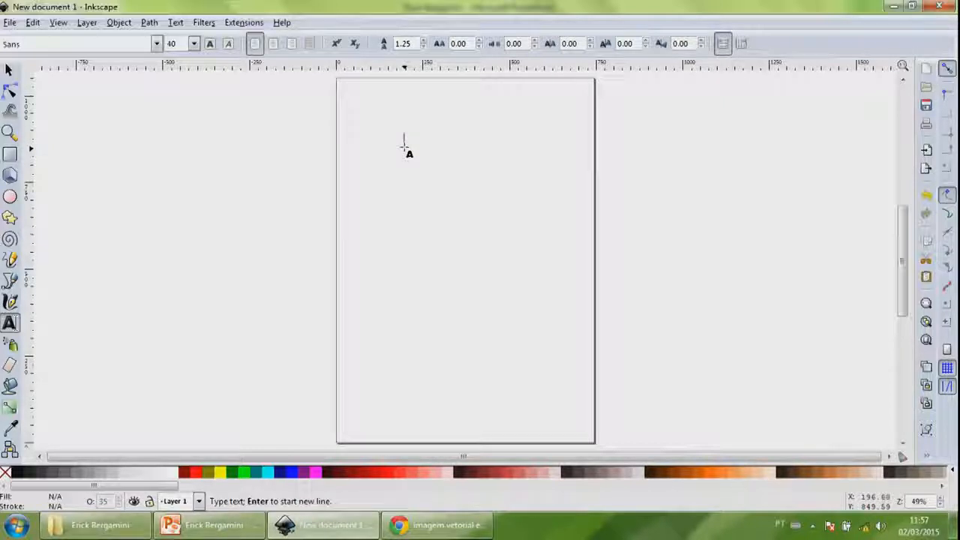
text(á, )
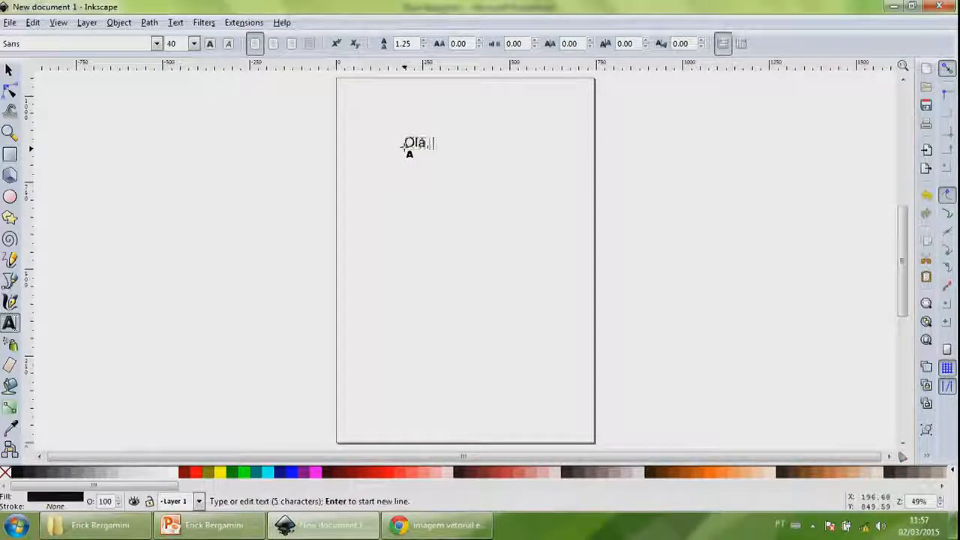
text(eu sou um texto.)
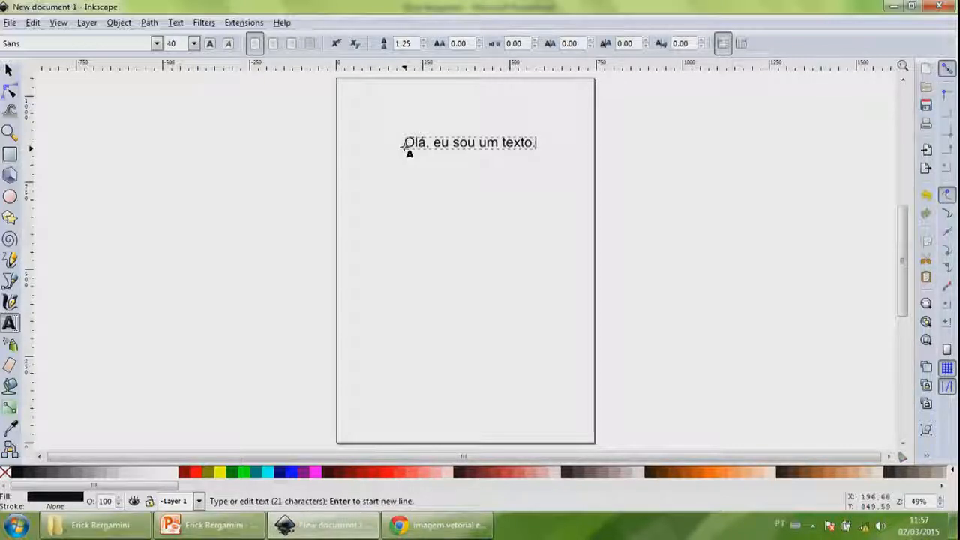
click(9, 70)
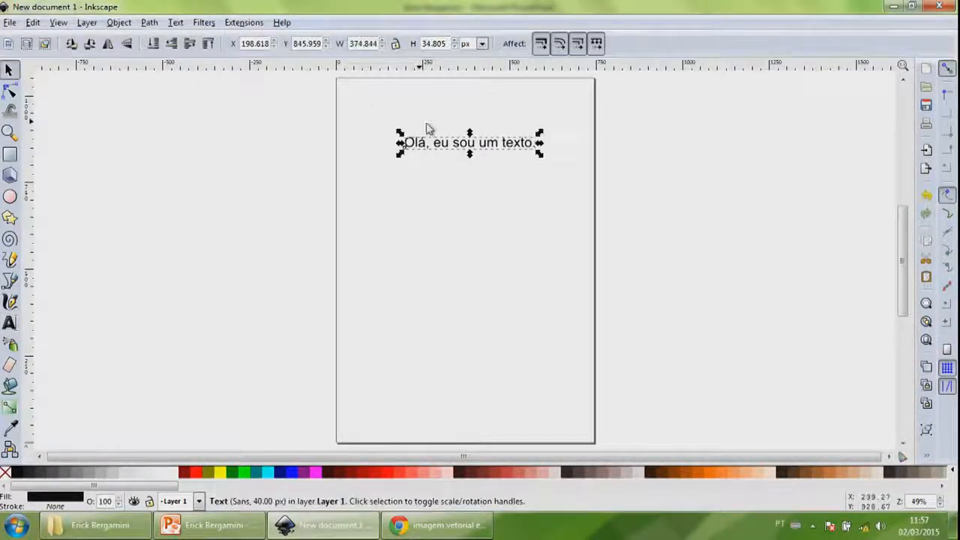
drag(484, 154, 459, 172)
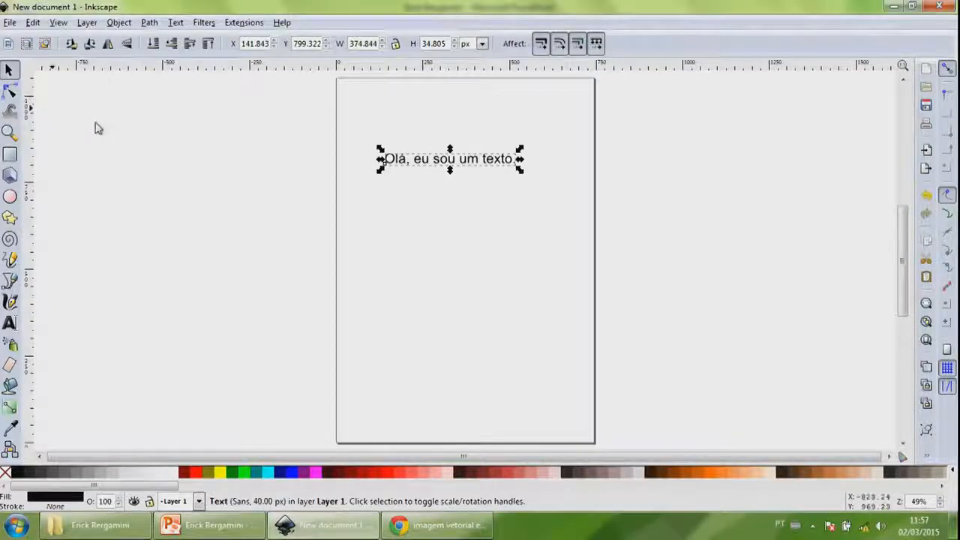
- Delete the text and draw a small five-cornered star in the upper half of the page
key(Delete)
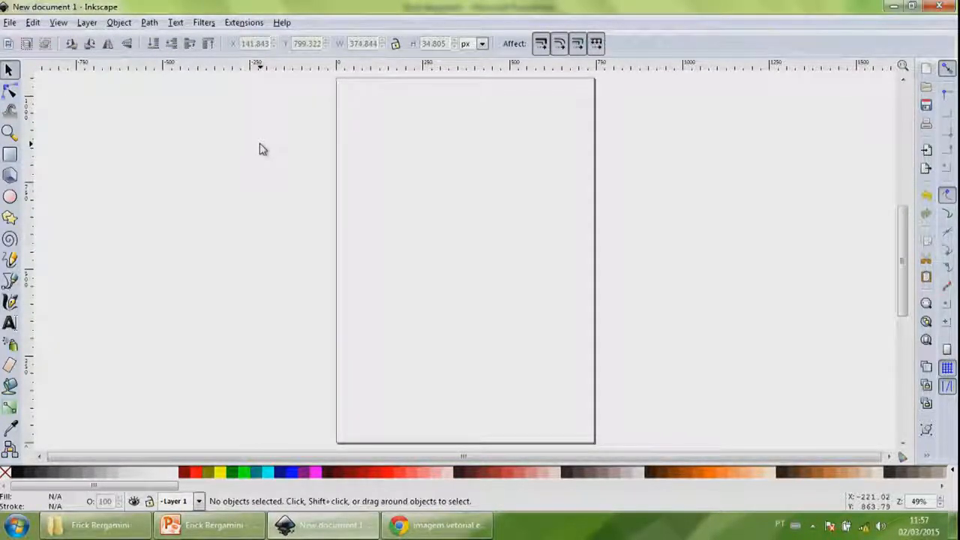
click(18, 347)
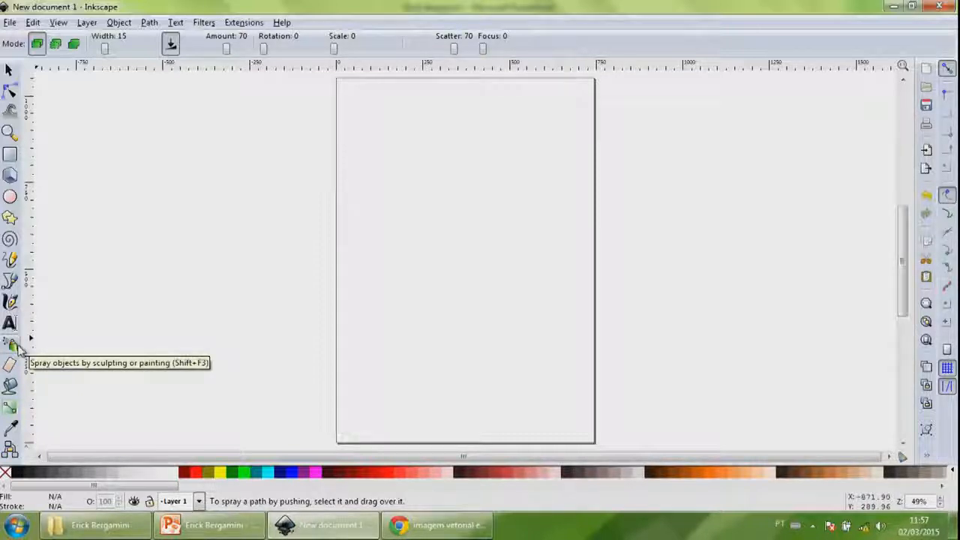
click(14, 343)
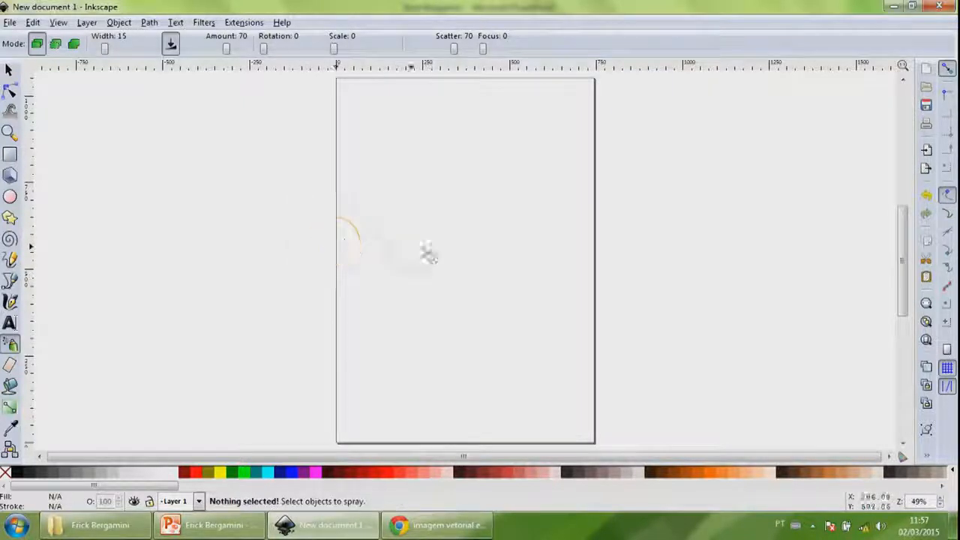
click(10, 218)
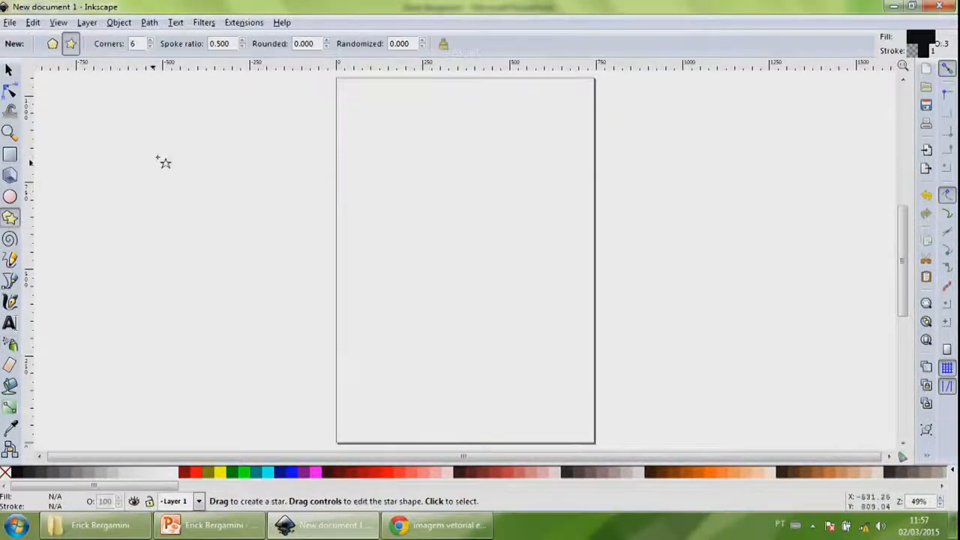
click(150, 46)
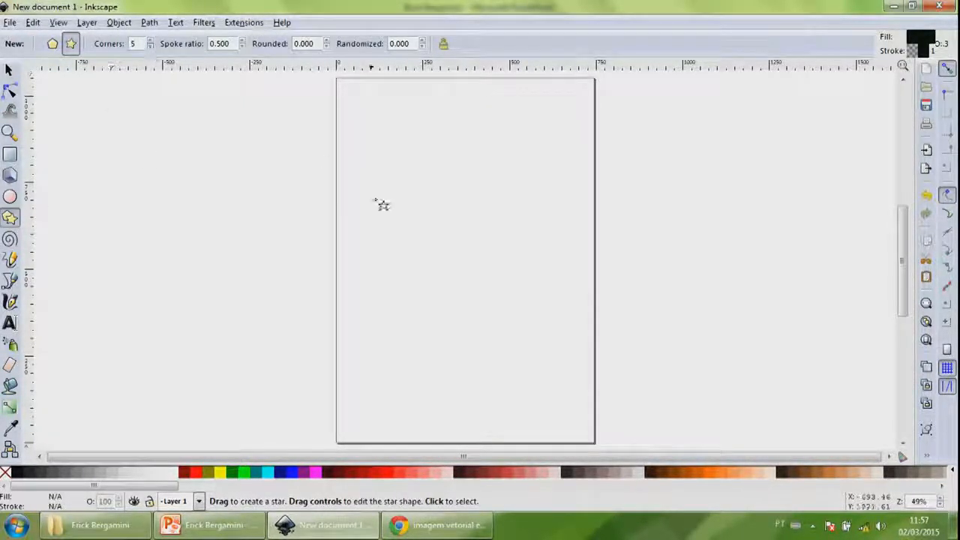
drag(432, 194, 443, 202)
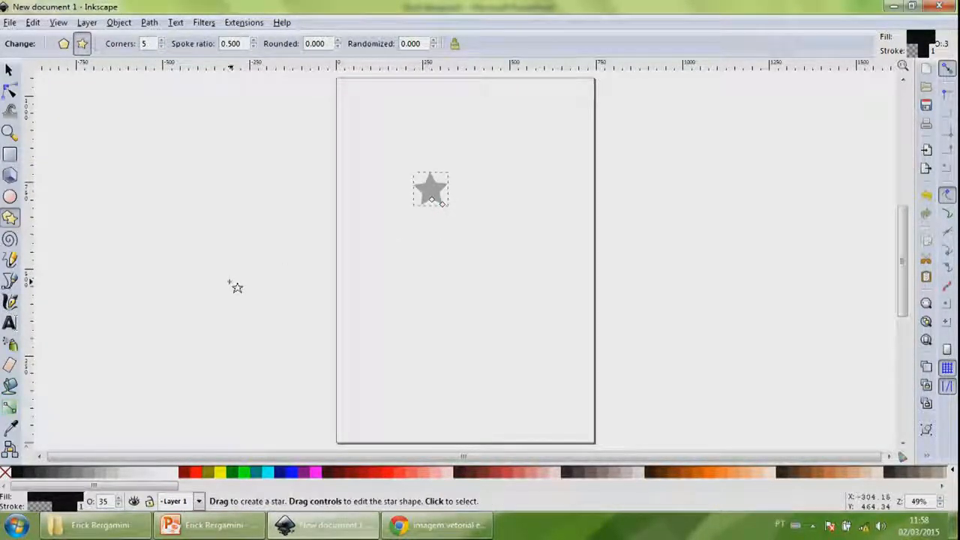
- Spray copies of the star beside the original and in a dense cluster below it around the middle of the page
click(12, 345)
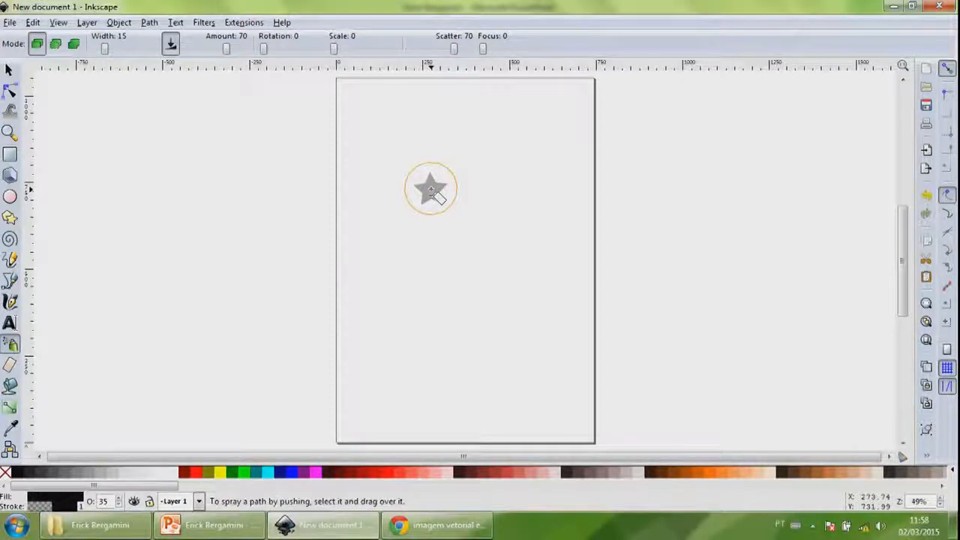
drag(433, 194, 441, 197)
mouse_move(474, 248)
mouse_down()
mouse_move(448, 305)
mouse_move(421, 267)
mouse_move(441, 284)
mouse_up()
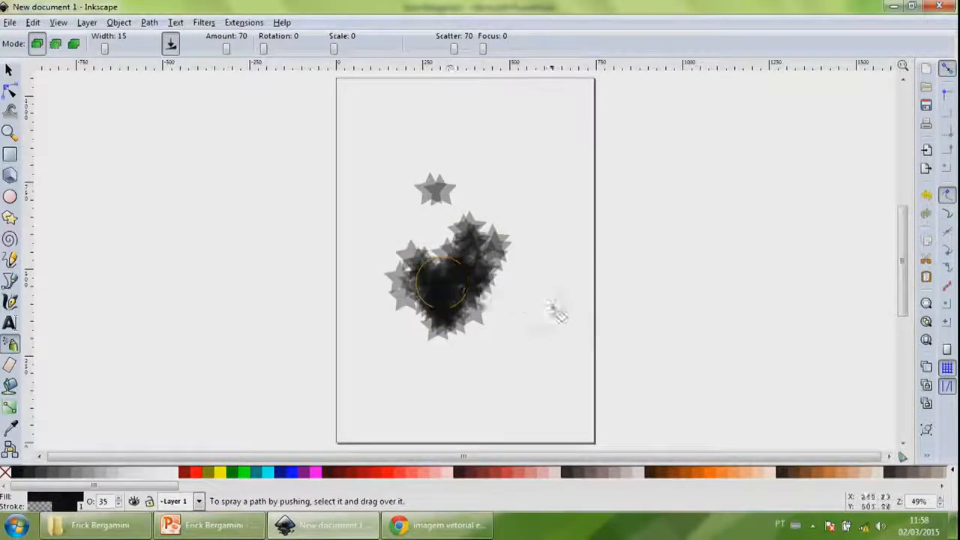
- Spray further star clusters around the central one: near the page's upper edge, on both sides and in the lower corners
mouse_move(510, 185)
mouse_down()
mouse_move(518, 196)
mouse_move(510, 192)
mouse_up()
mouse_move(431, 124)
mouse_down()
mouse_move(439, 135)
mouse_move(386, 188)
mouse_move(394, 194)
mouse_up()
drag(497, 351, 525, 379)
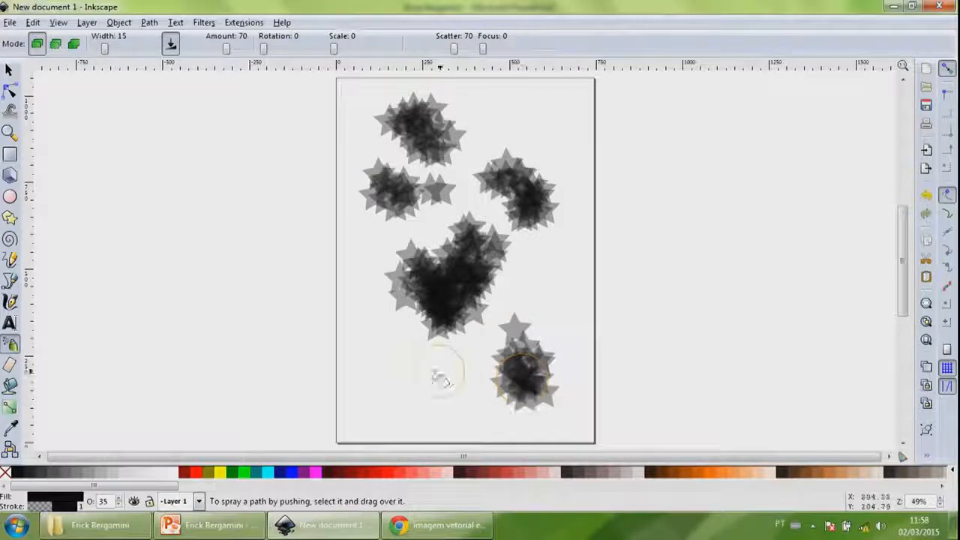
drag(441, 379, 411, 383)
drag(544, 292, 555, 282)
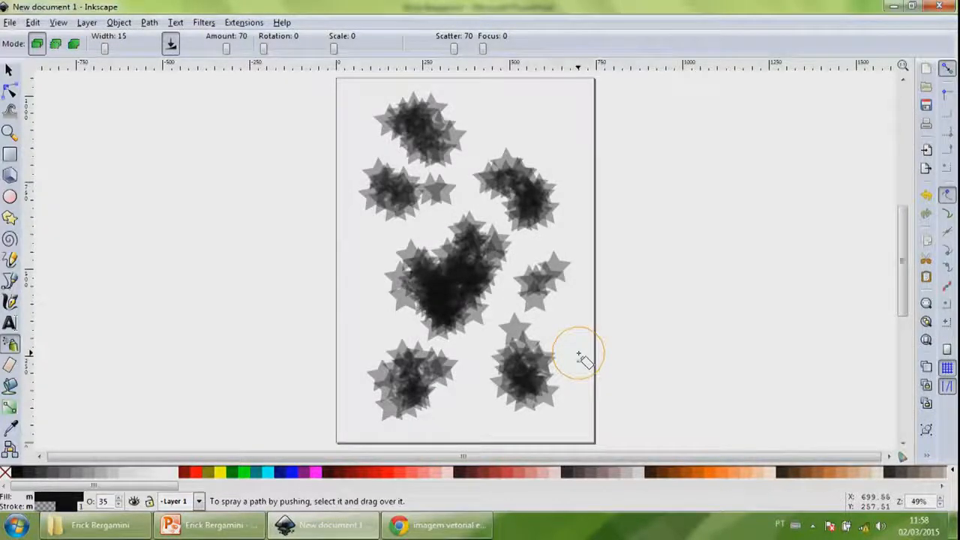
key(ctrl+a)
key(Delete)
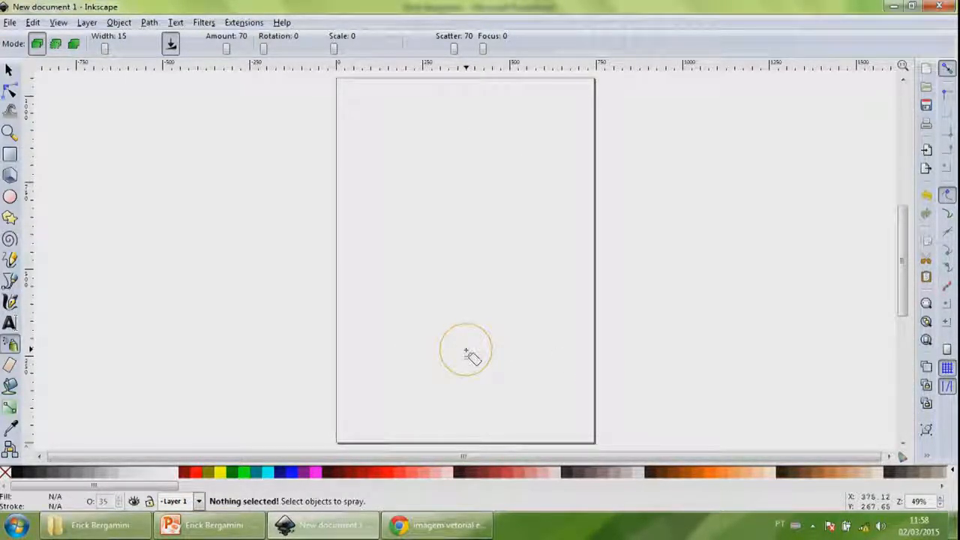
key(ctrl+z)
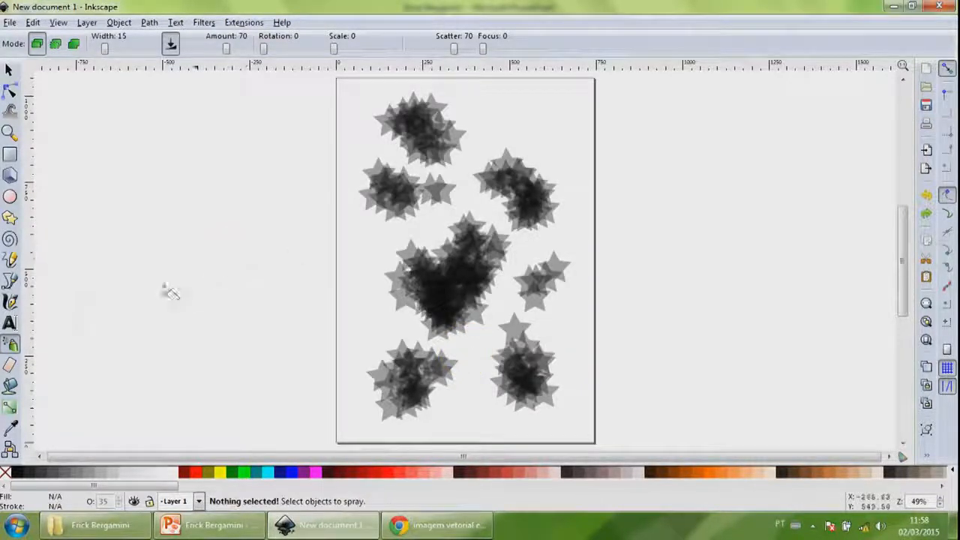
- Erase stars from several sprayed clusters with the Eraser tool and delete all the remaining stars from the page
click(10, 366)
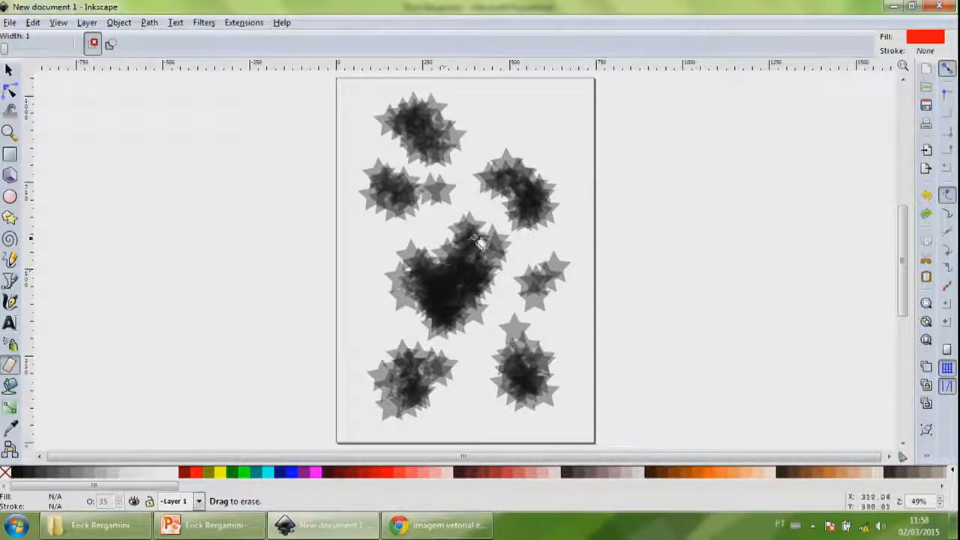
mouse_move(471, 204)
mouse_down()
mouse_move(464, 286)
mouse_move(415, 279)
mouse_move(442, 254)
mouse_move(429, 253)
mouse_move(501, 283)
mouse_move(454, 300)
mouse_up()
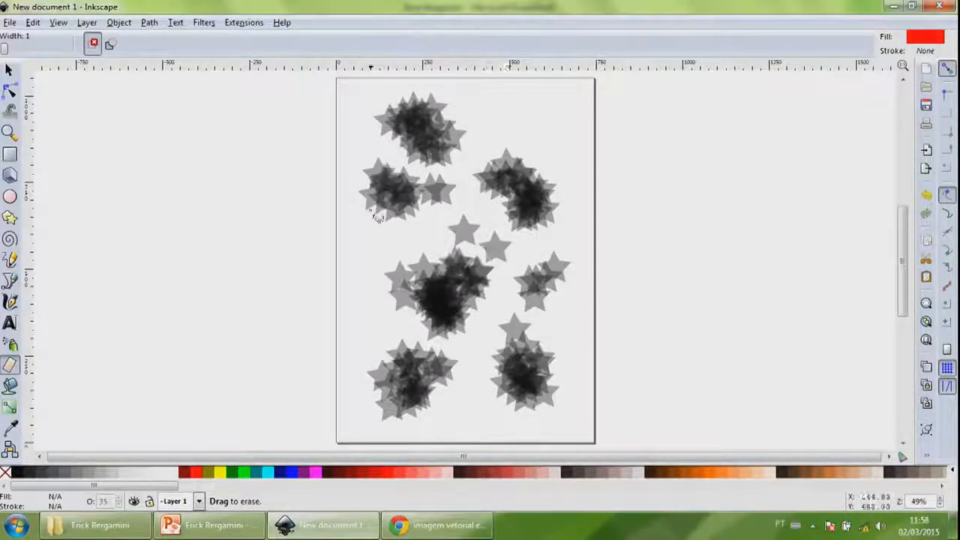
mouse_move(390, 252)
mouse_down()
mouse_move(469, 248)
mouse_move(492, 258)
mouse_move(497, 315)
mouse_move(450, 348)
mouse_move(393, 320)
mouse_move(375, 287)
mouse_move(375, 262)
mouse_move(391, 253)
mouse_move(432, 312)
mouse_move(519, 382)
mouse_move(528, 366)
mouse_move(514, 341)
mouse_move(420, 281)
mouse_up()
mouse_move(450, 252)
mouse_down()
mouse_move(429, 396)
mouse_move(403, 385)
mouse_move(462, 318)
mouse_move(477, 276)
mouse_move(472, 248)
mouse_move(448, 197)
mouse_move(381, 181)
mouse_move(415, 217)
mouse_move(418, 251)
mouse_up()
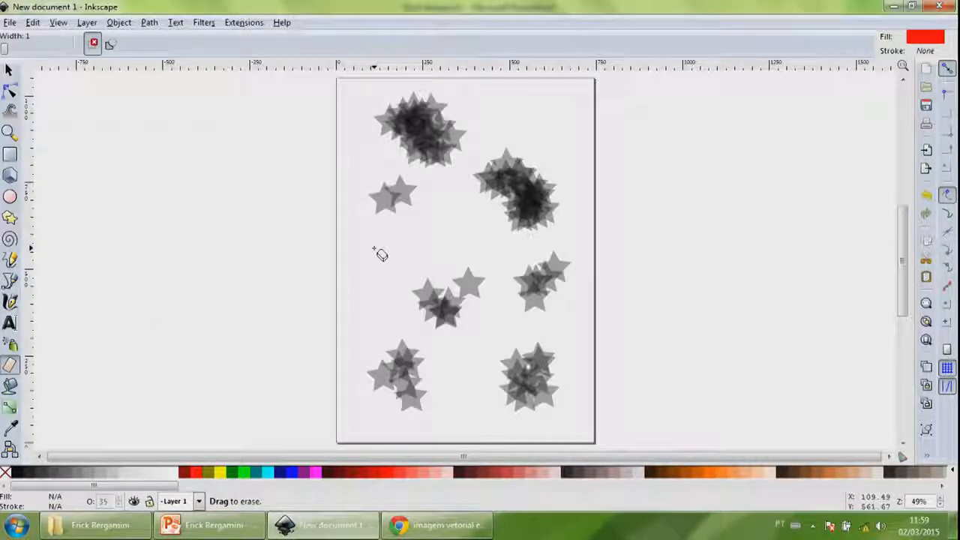
key(ctrl+a)
key(Delete)
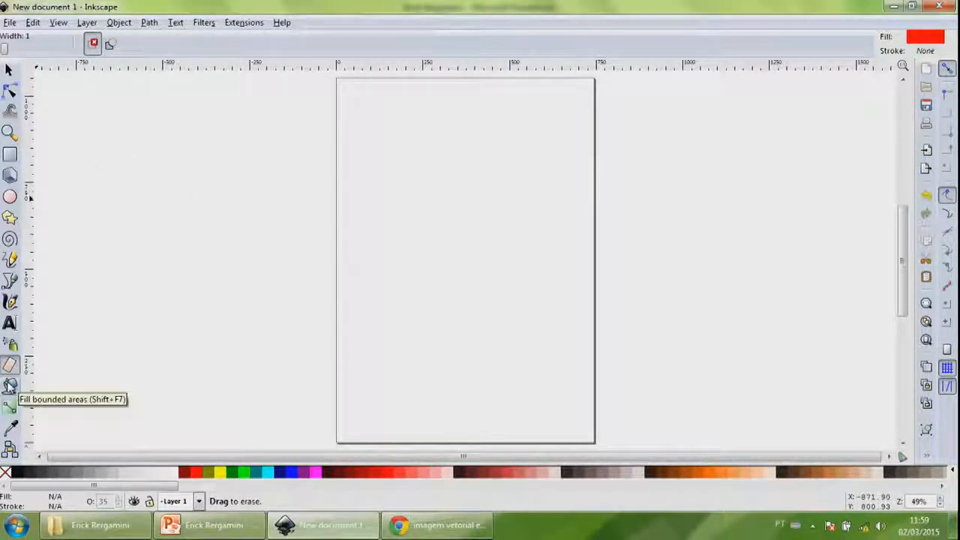
- Draw a closed three-cornered path with straight segments in the middle of the page using the Bezier tool
click(12, 282)
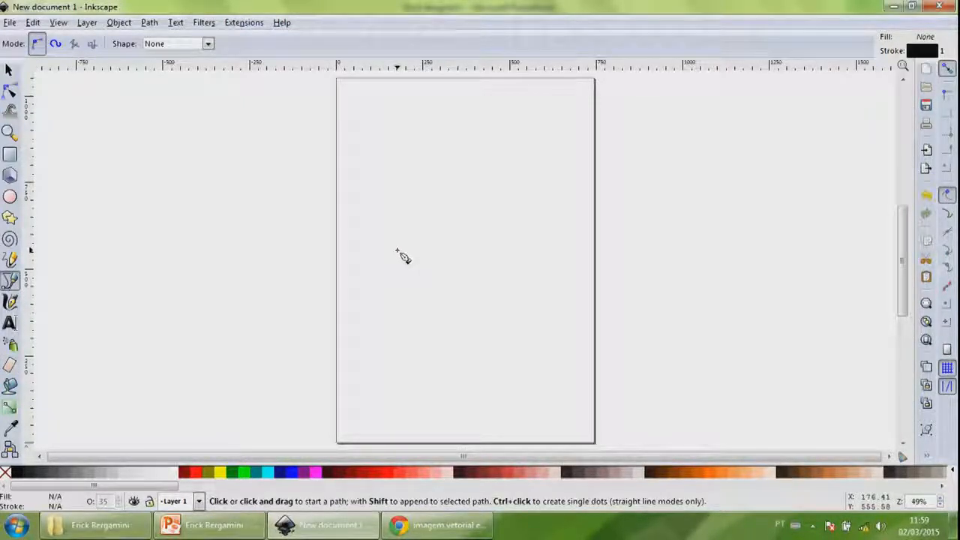
click(404, 190)
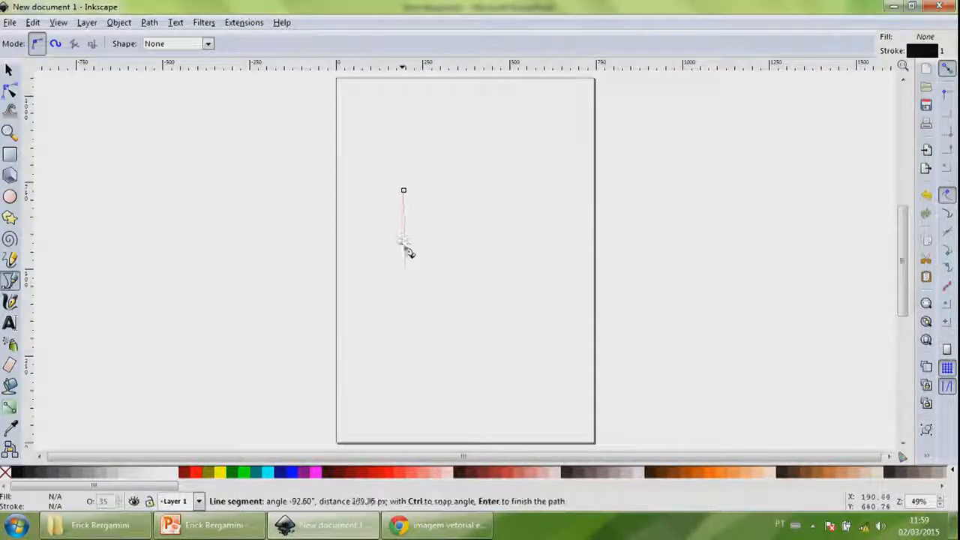
click(406, 303)
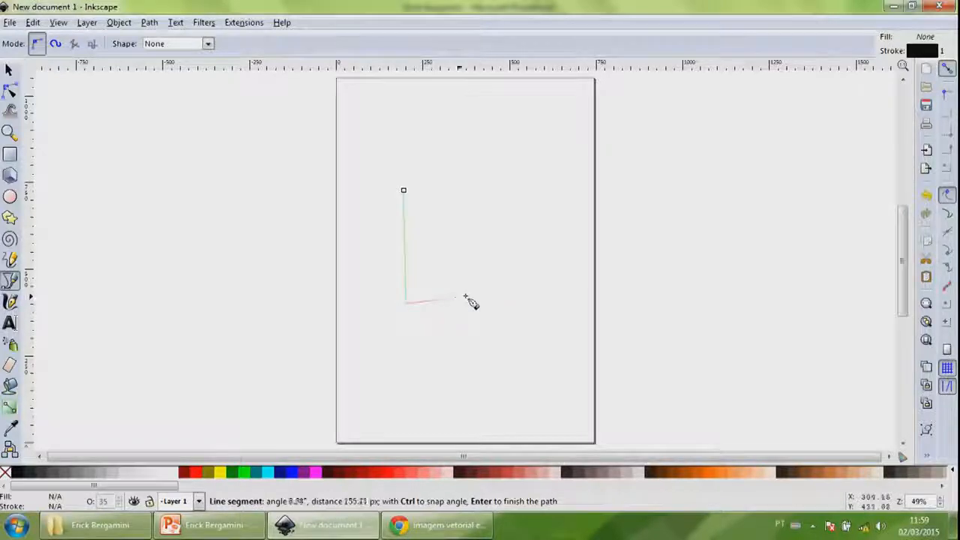
click(515, 278)
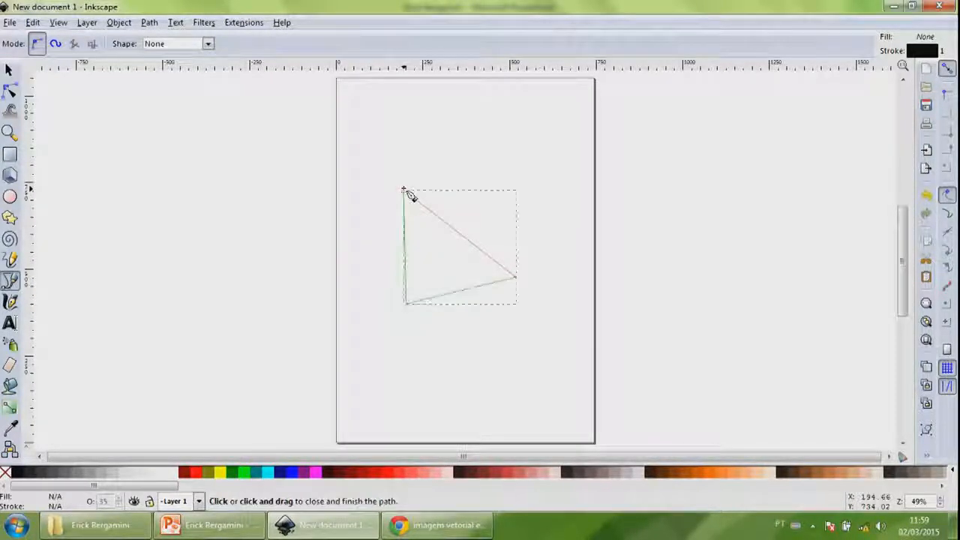
click(405, 192)
- Bend the triangle's slanted upper edge outward into a curve and move its lower-left node further down and to the left
click(10, 90)
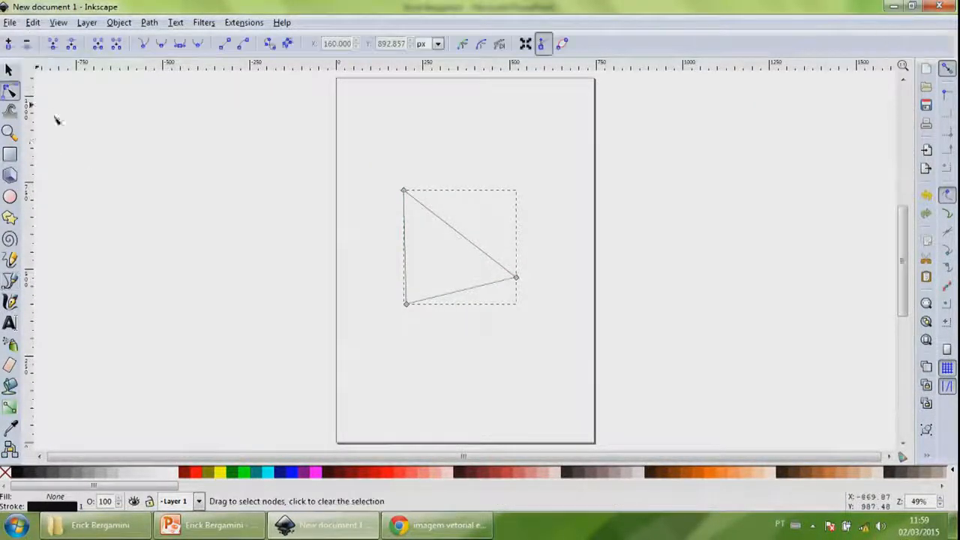
drag(463, 239, 480, 211)
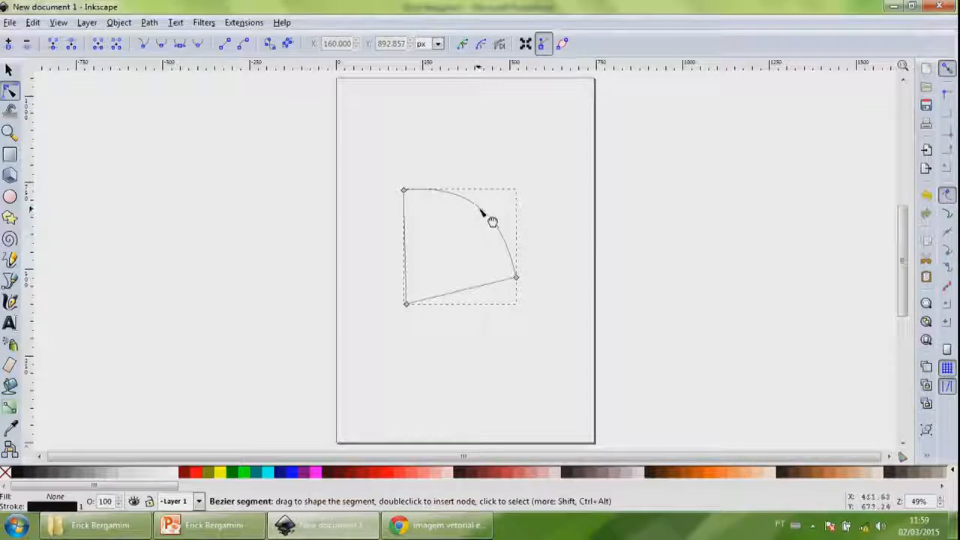
drag(486, 212, 497, 213)
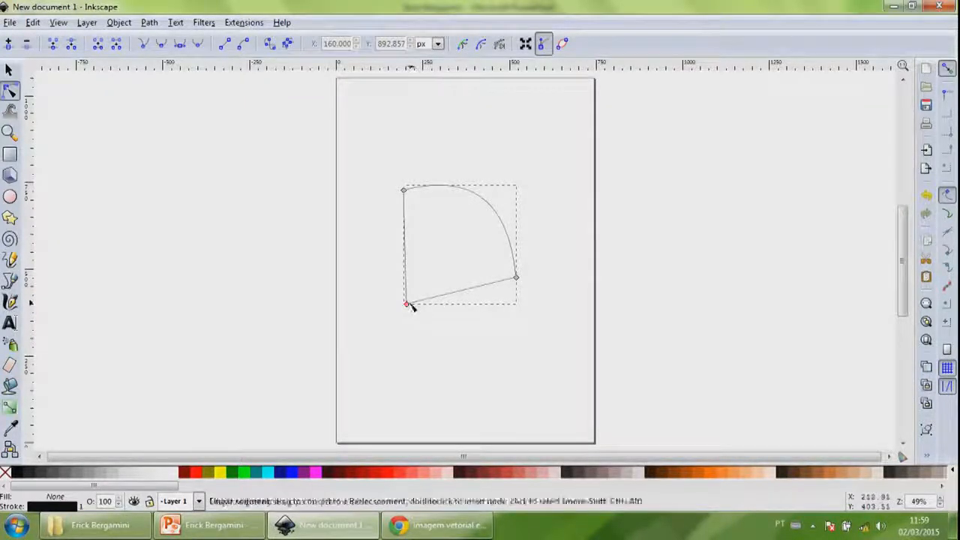
drag(406, 303, 367, 360)
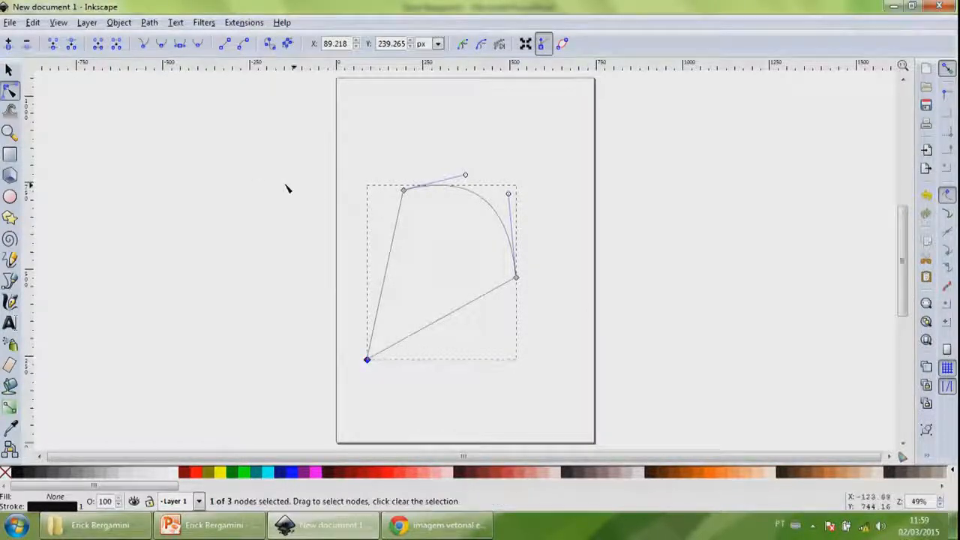
click(11, 70)
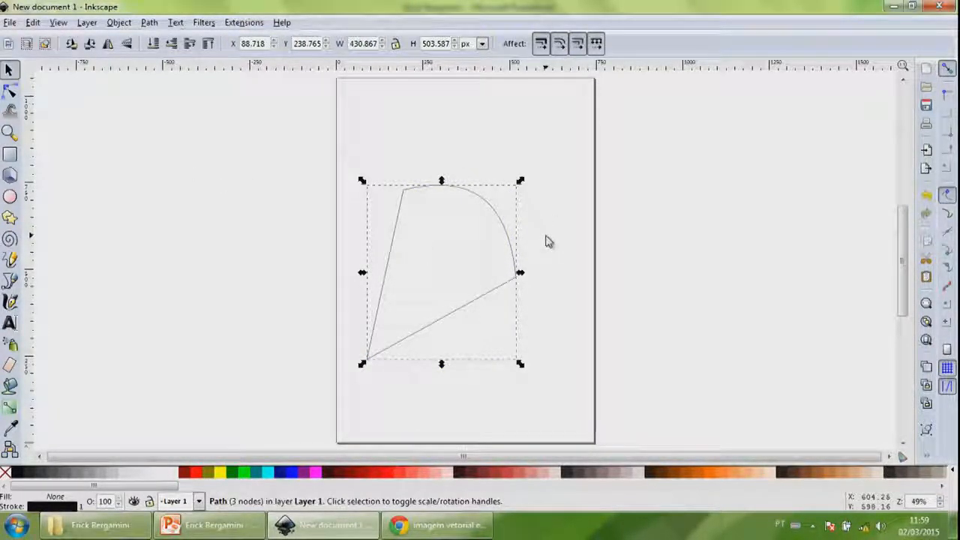
- Try red and aqua as the curved shape's fill and settle on solid blue
click(10, 386)
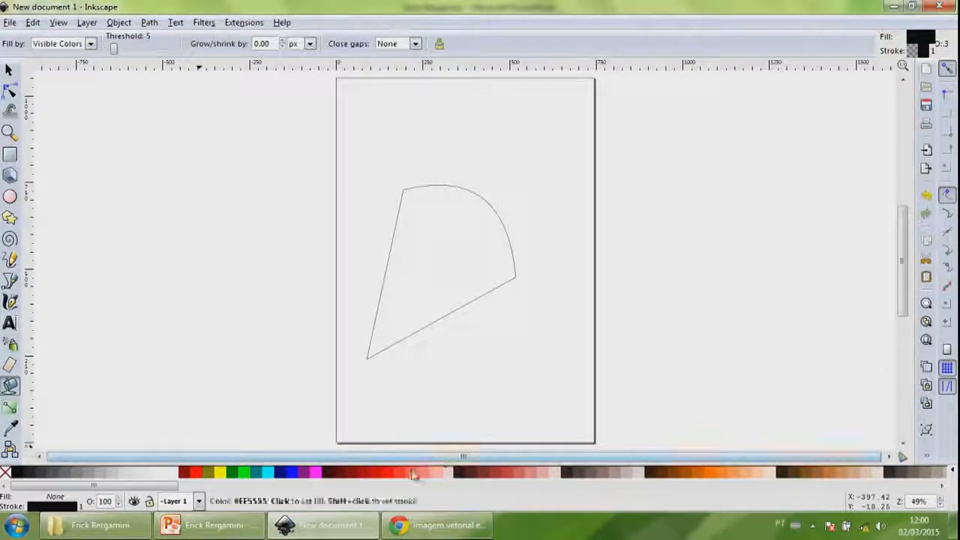
click(192, 475)
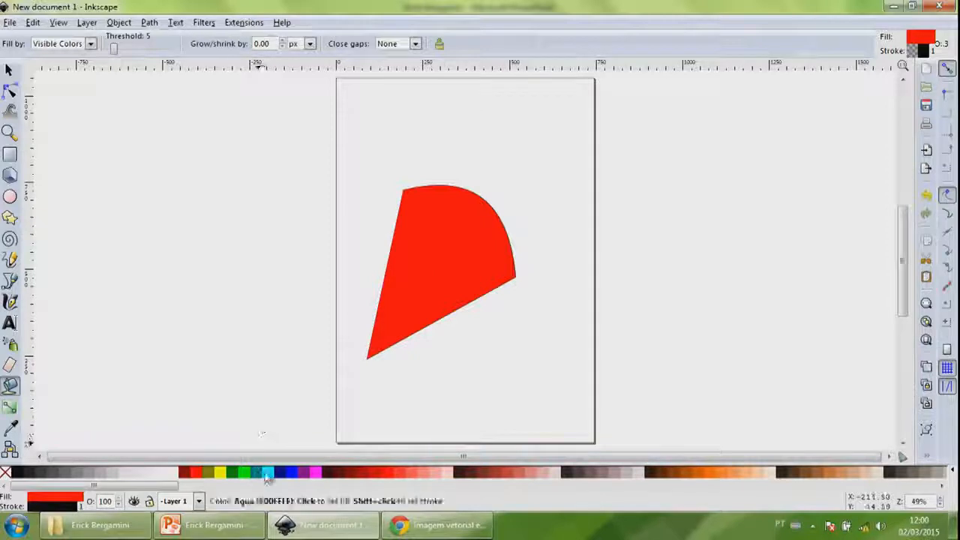
click(268, 475)
click(297, 475)
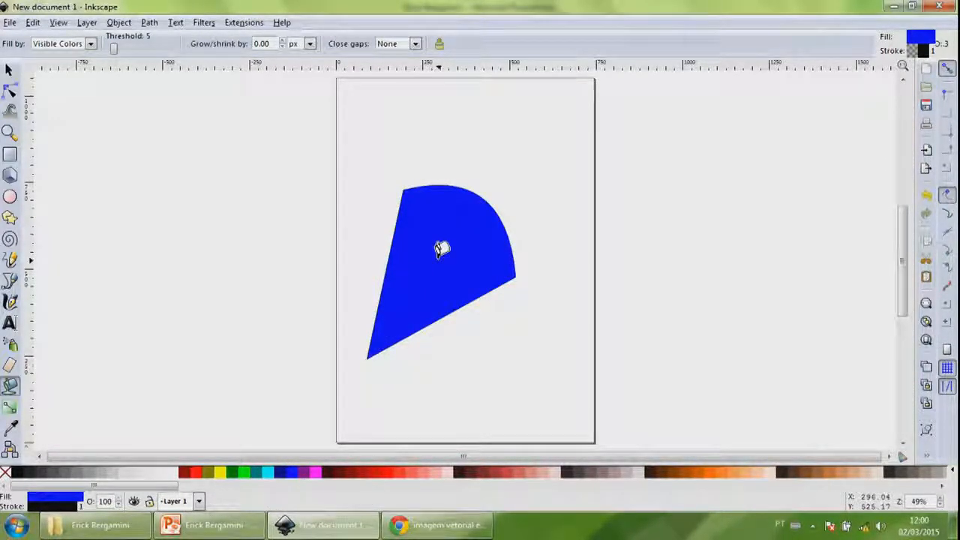
- Draw a small closed triangle with the Bezier tool above the blue shape, near the page's upper edge
click(10, 280)
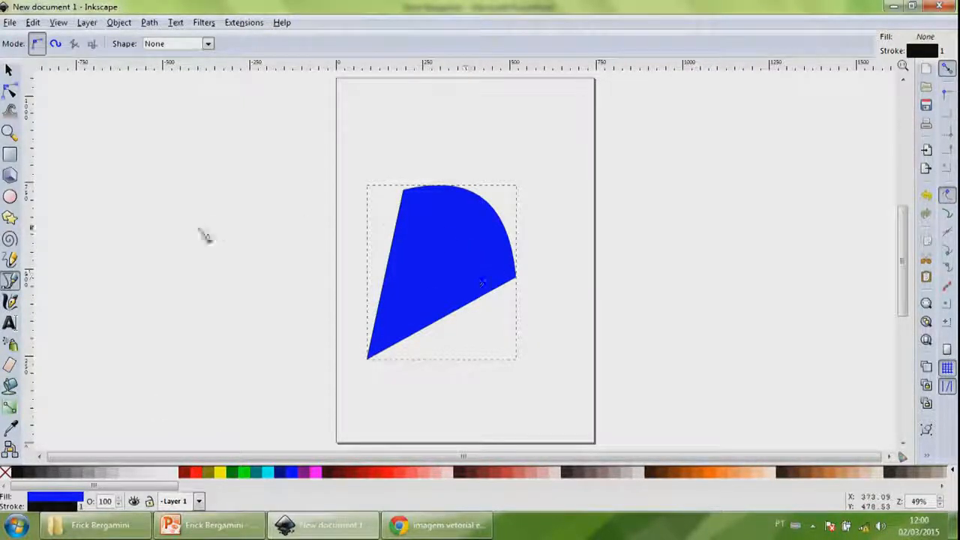
click(479, 110)
click(498, 156)
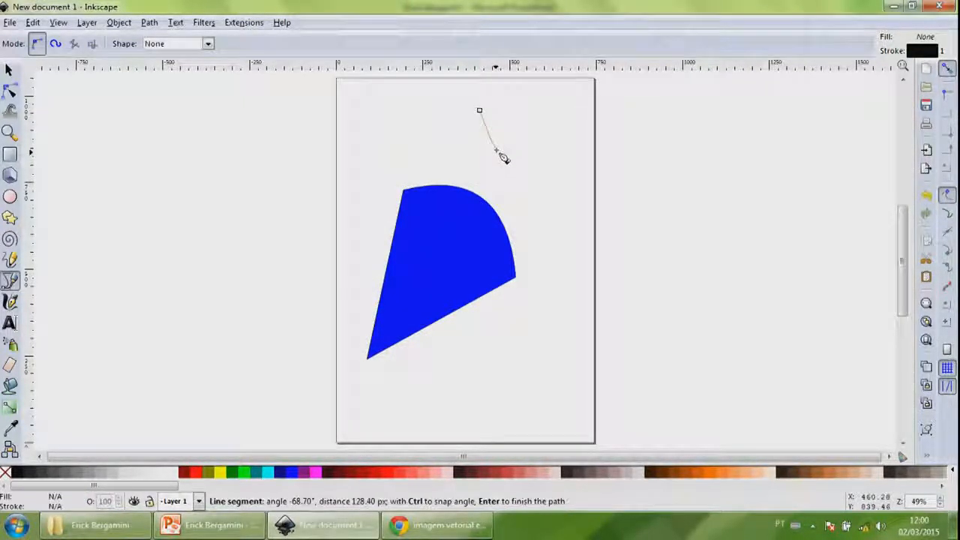
click(523, 117)
click(479, 111)
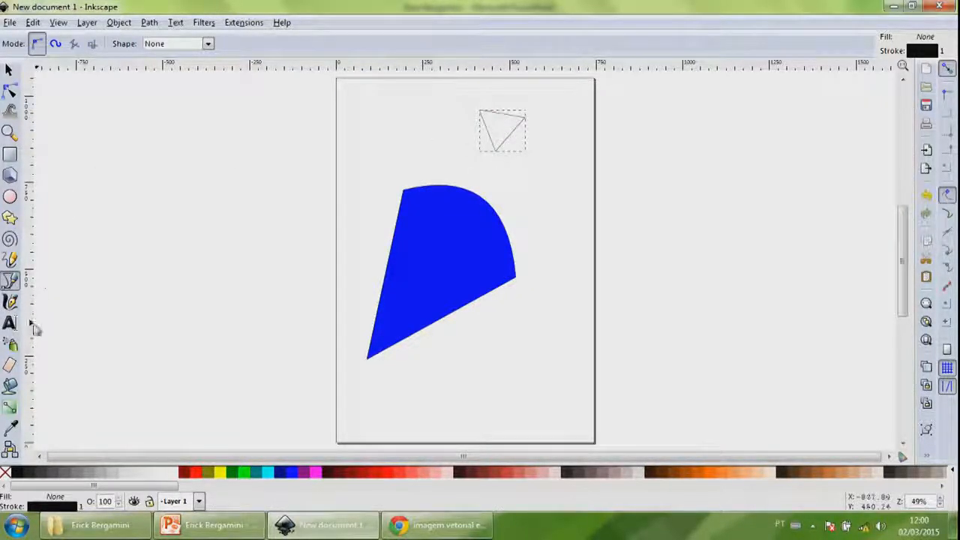
- Fill the small triangle with semi-transparent blue using the Paint Bucket tool and remove that fill
click(7, 387)
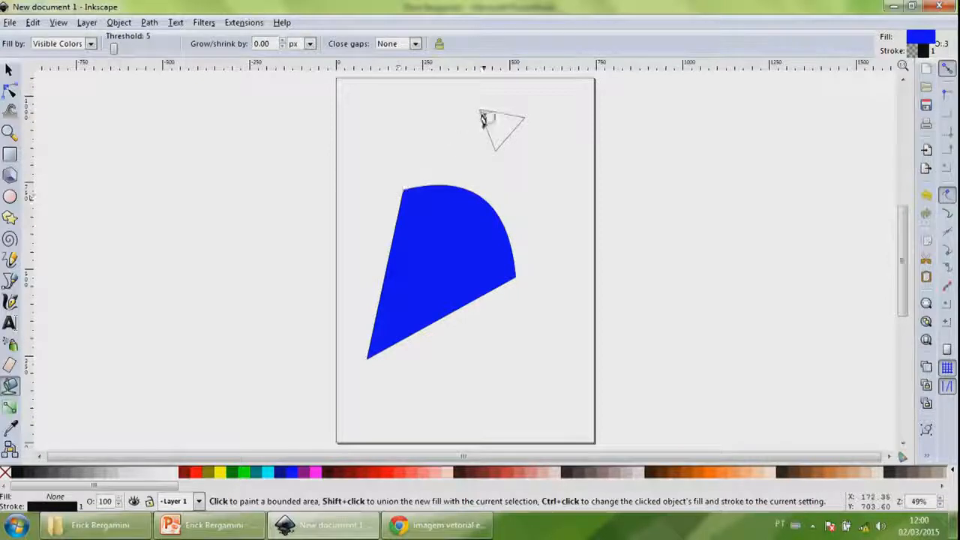
click(501, 118)
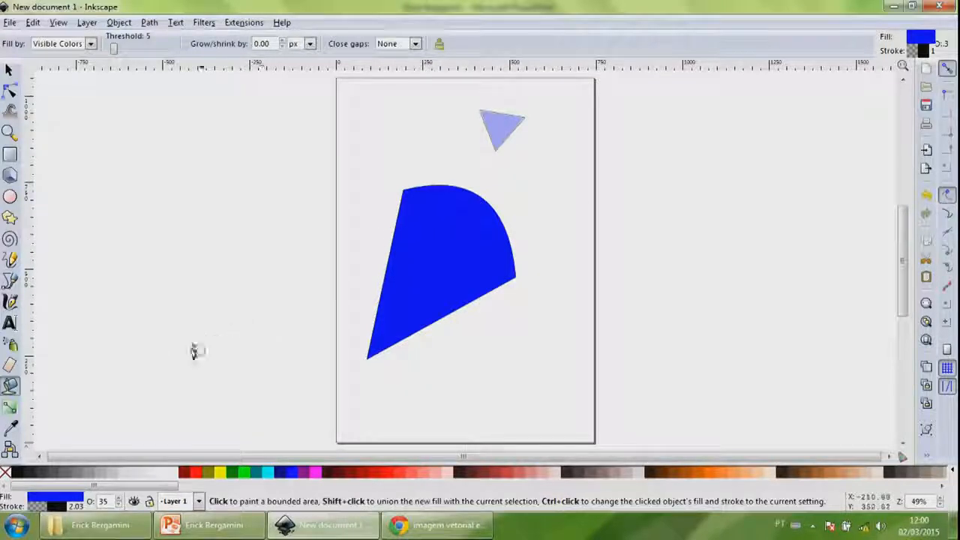
click(11, 408)
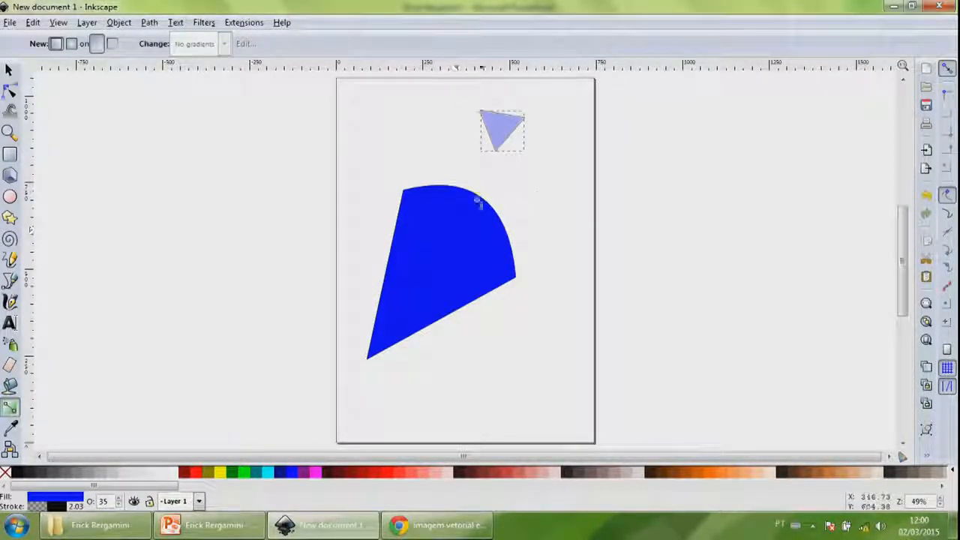
click(381, 208)
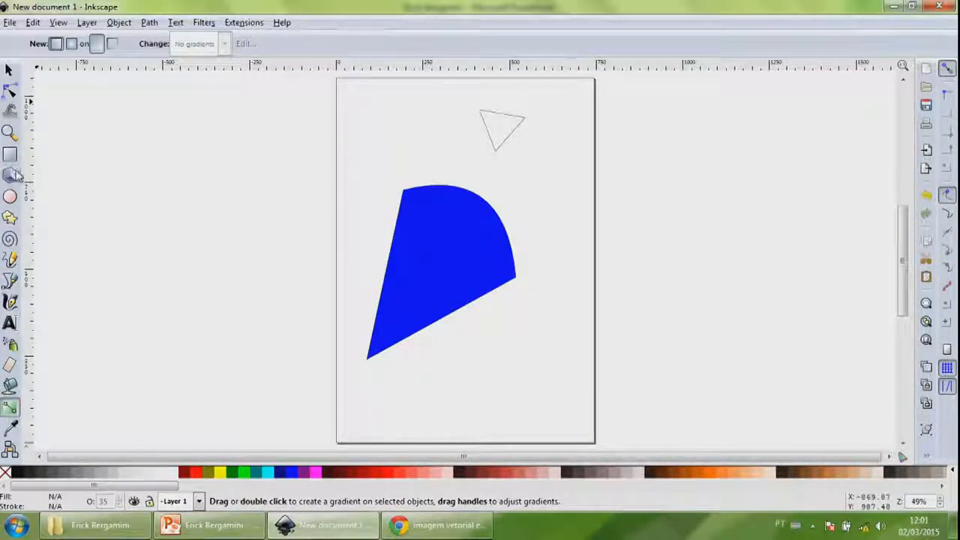
- Apply a linear gradient from blue to transparent to the small triangle, running from its lower corner up to its upper edge
click(9, 134)
click(505, 131)
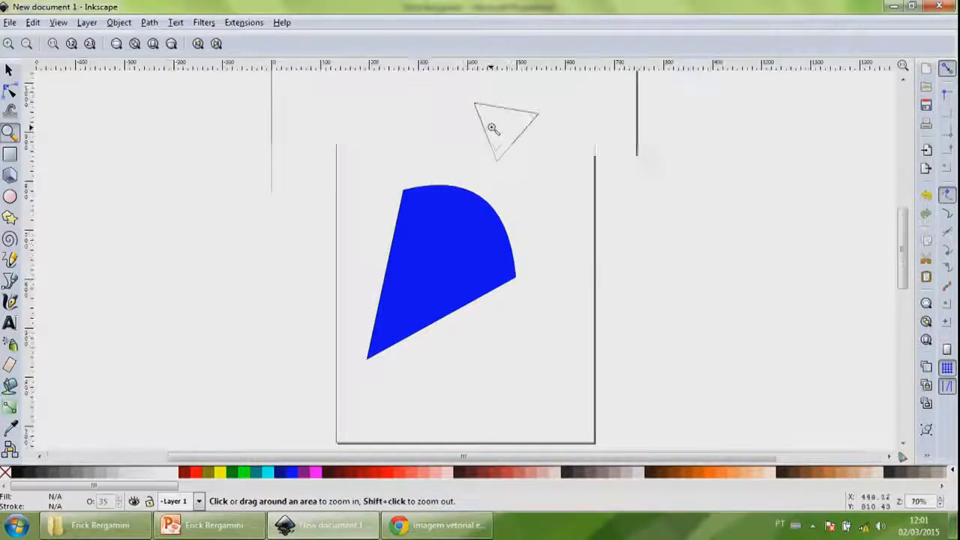
click(508, 124)
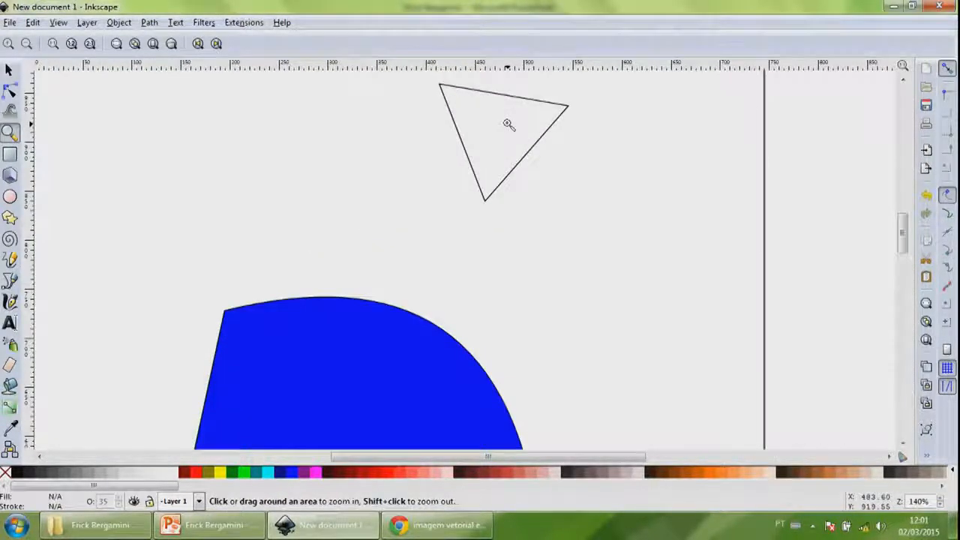
click(508, 124)
scroll(903, 233, up, 3)
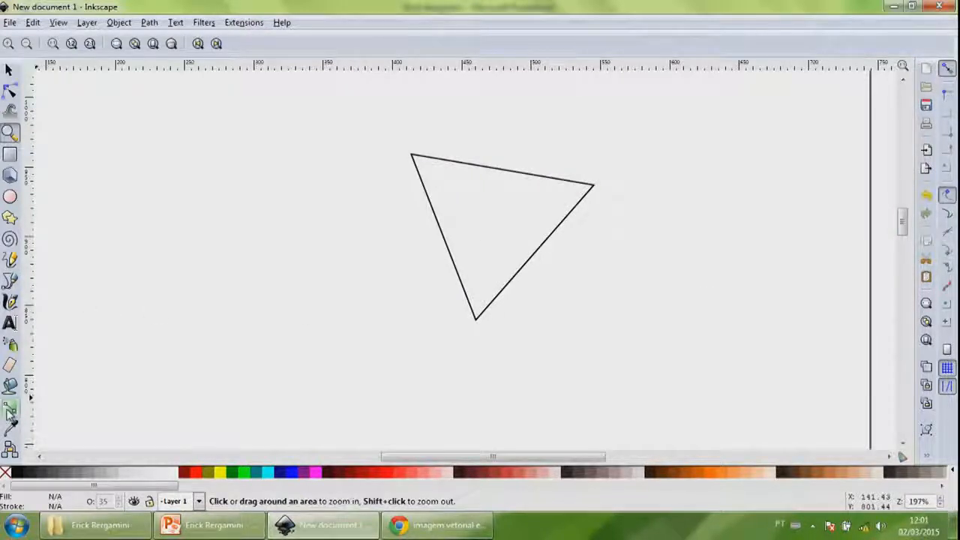
click(9, 409)
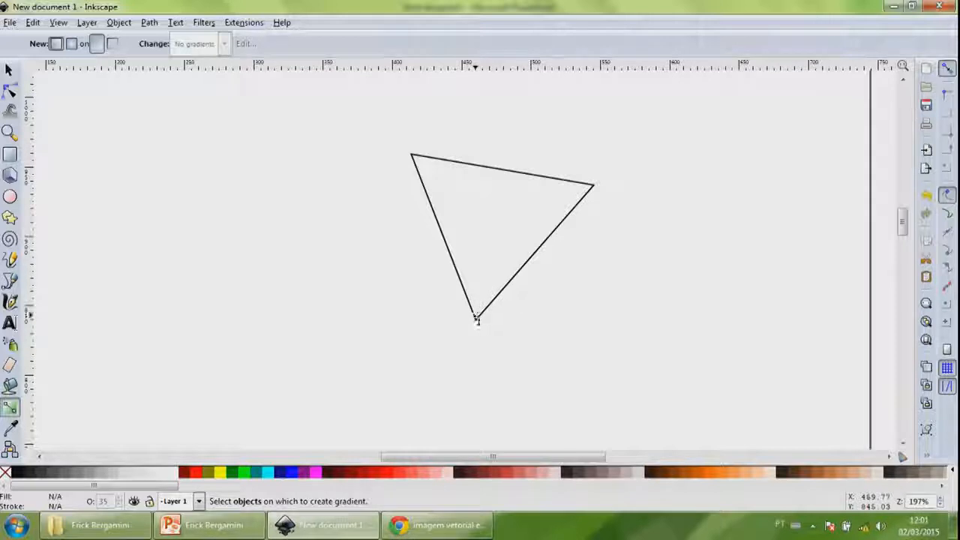
click(493, 174)
drag(478, 317, 454, 165)
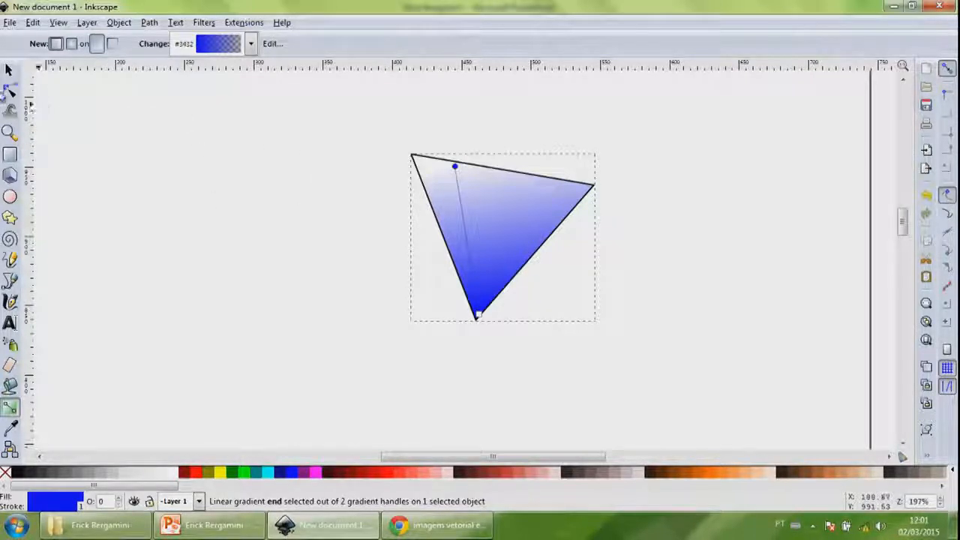
- Shorten the small triangle's gradient by moving its transparent end down to about mid-height, and delete the triangle
click(9, 69)
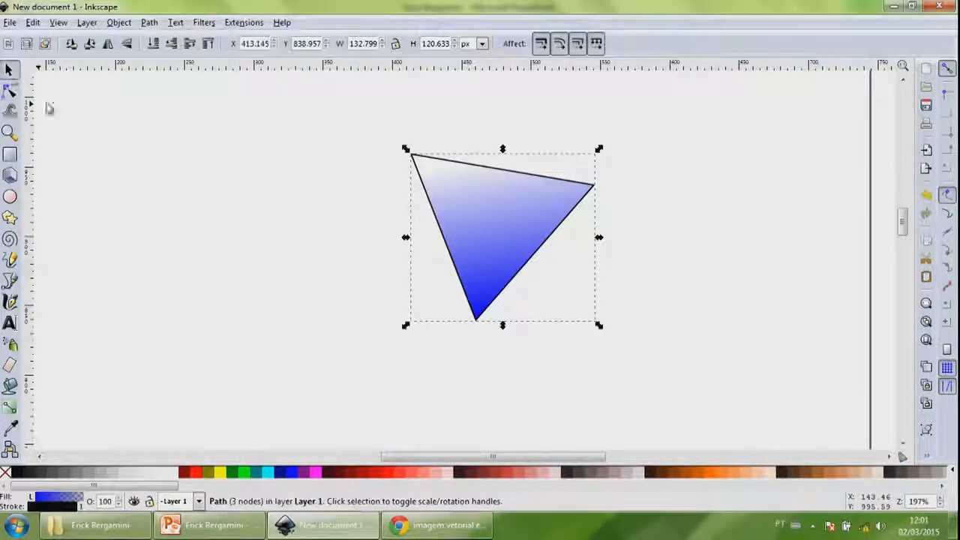
click(530, 219)
click(530, 218)
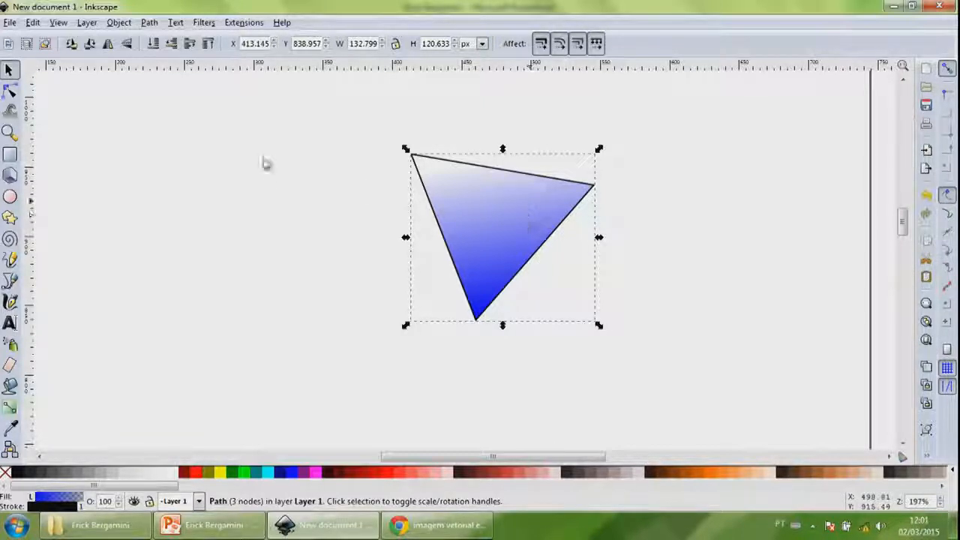
click(11, 91)
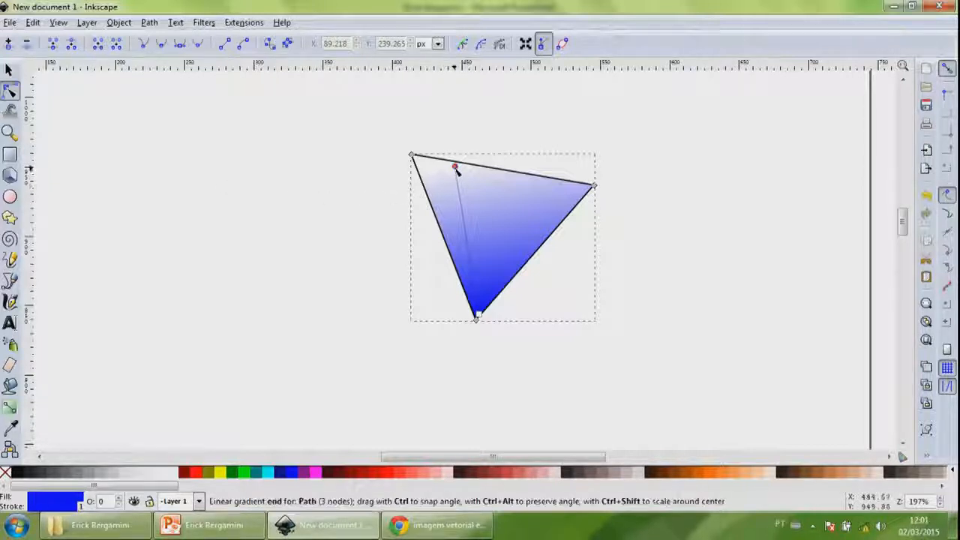
drag(462, 174, 467, 227)
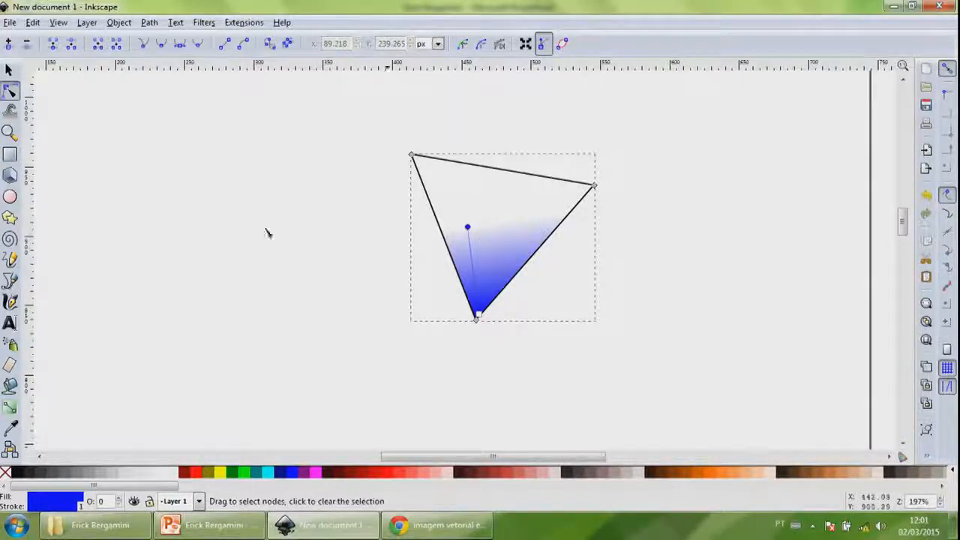
click(9, 70)
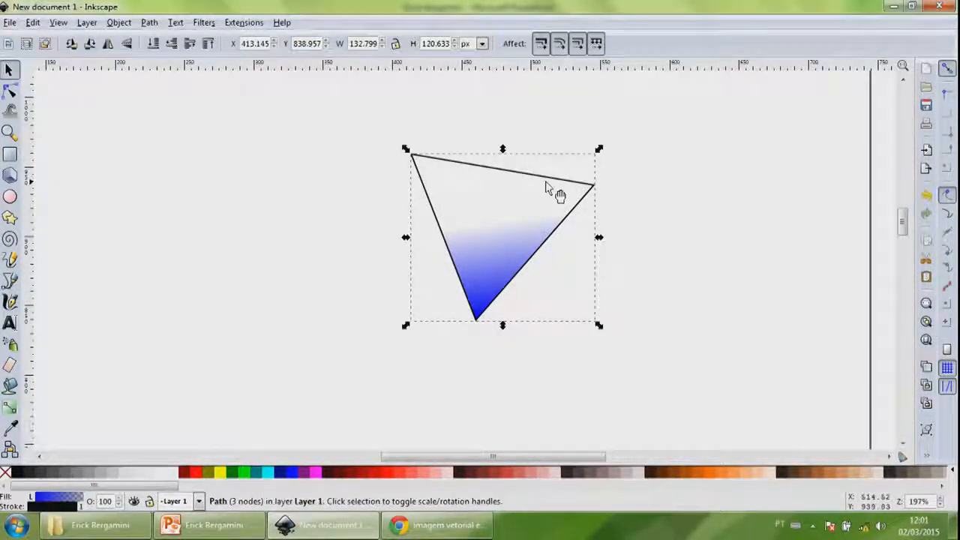
key(Delete)
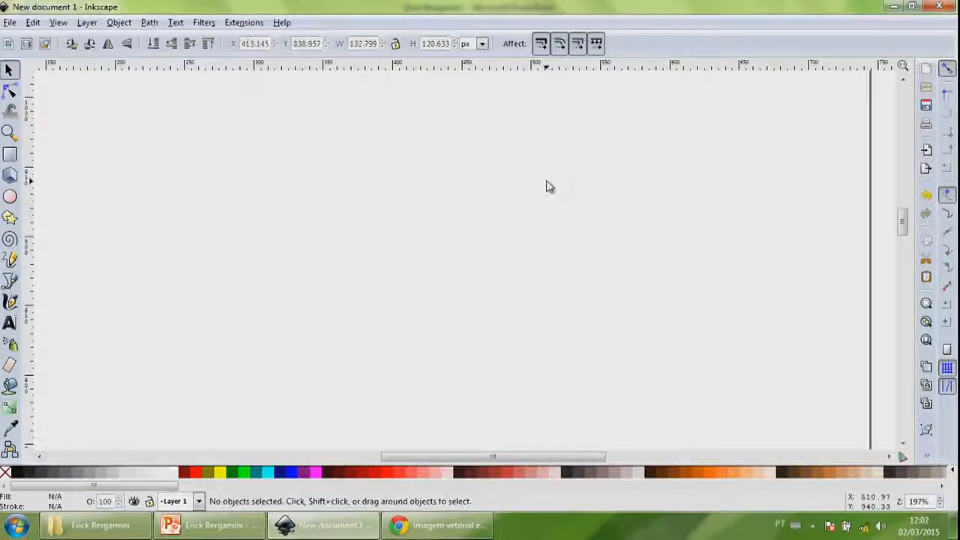
- Draw two separate upright rectangles side by side, about 39 × 59 px and about 46 × 60 px, and deselect them
click(13, 428)
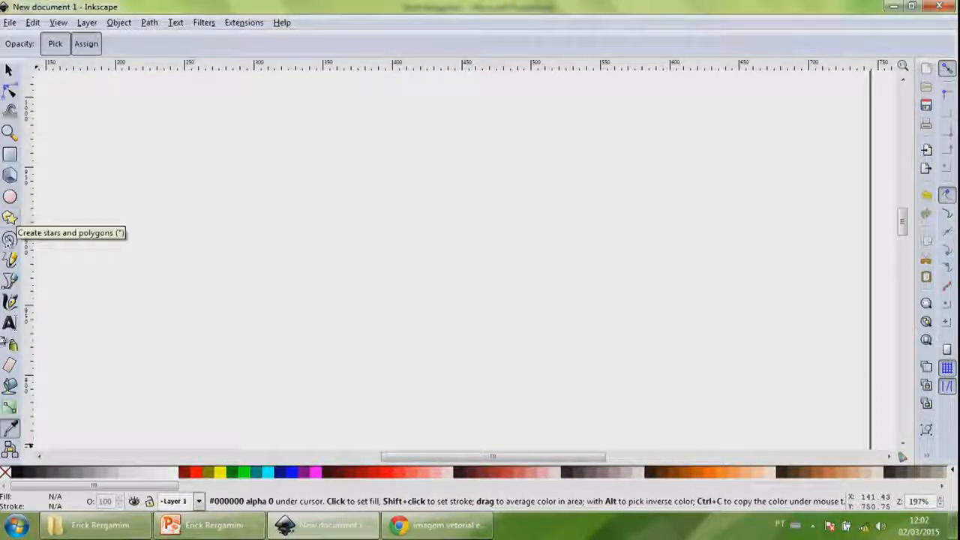
click(10, 450)
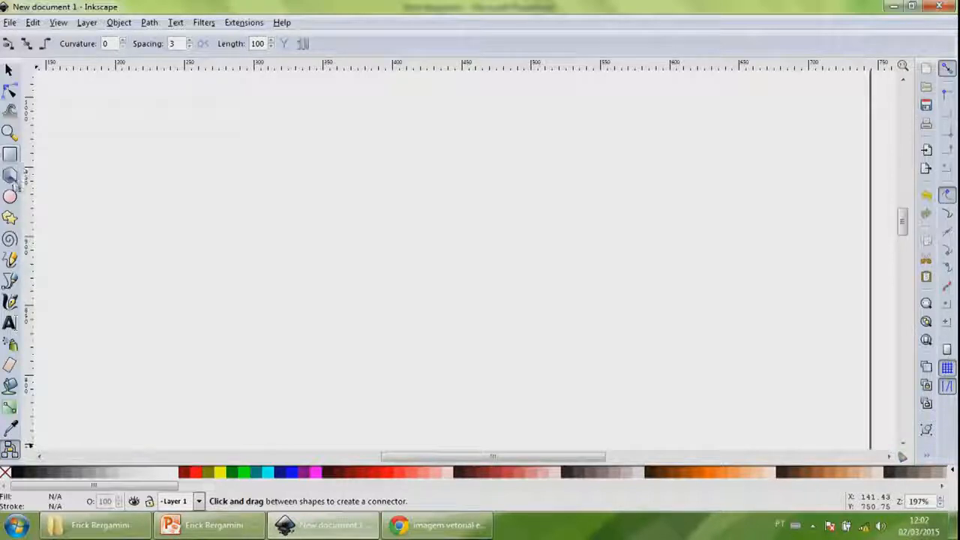
click(11, 156)
drag(219, 126, 273, 208)
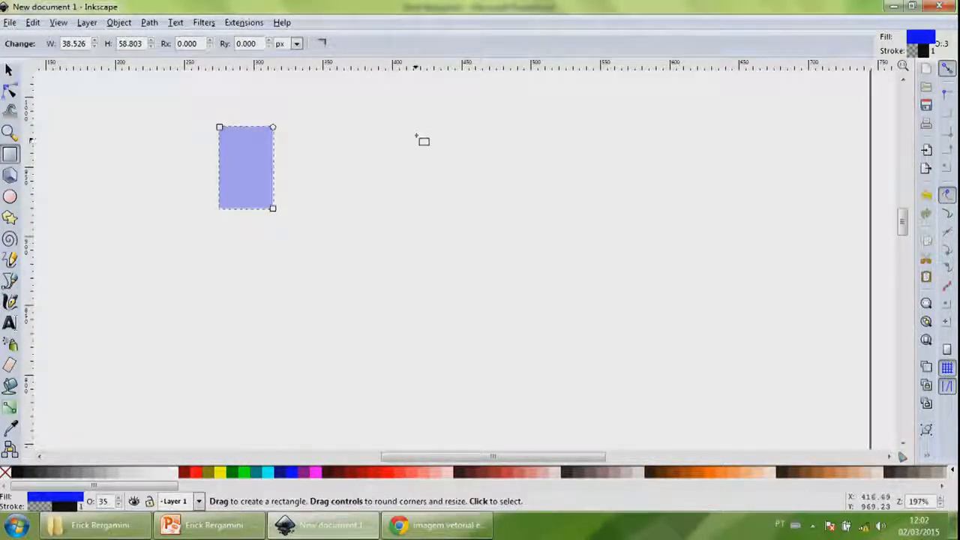
drag(417, 130, 485, 215)
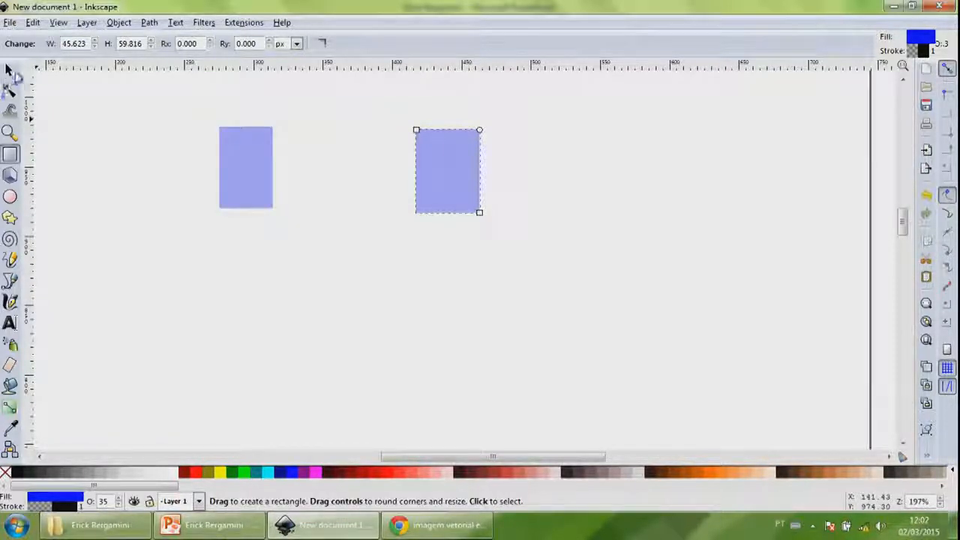
click(11, 70)
click(360, 218)
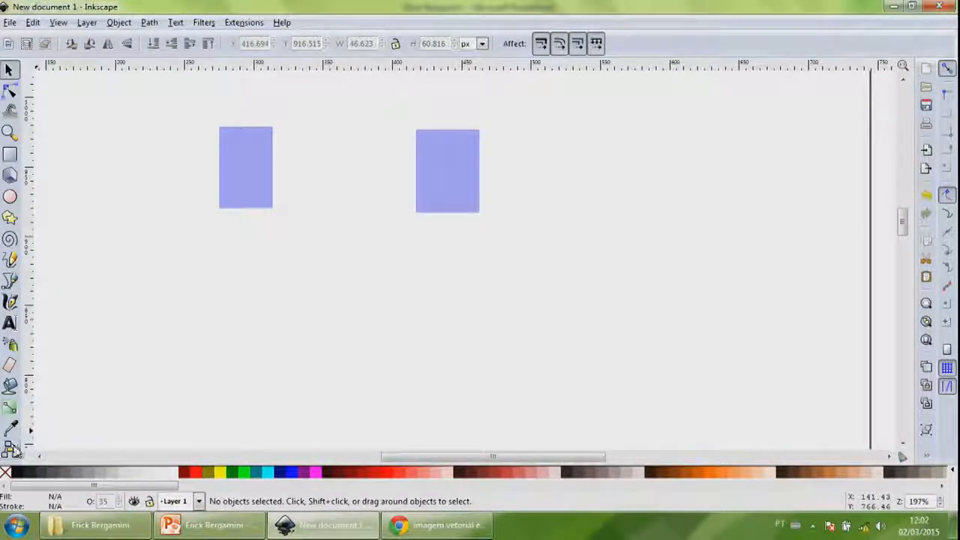
- Link the two rectangles with a straight connector, and move both rectangles lower and farther apart
click(11, 448)
mouse_move(247, 172)
mouse_down()
mouse_move(420, 185)
mouse_move(448, 172)
mouse_move(319, 189)
mouse_move(266, 187)
mouse_move(247, 168)
mouse_up()
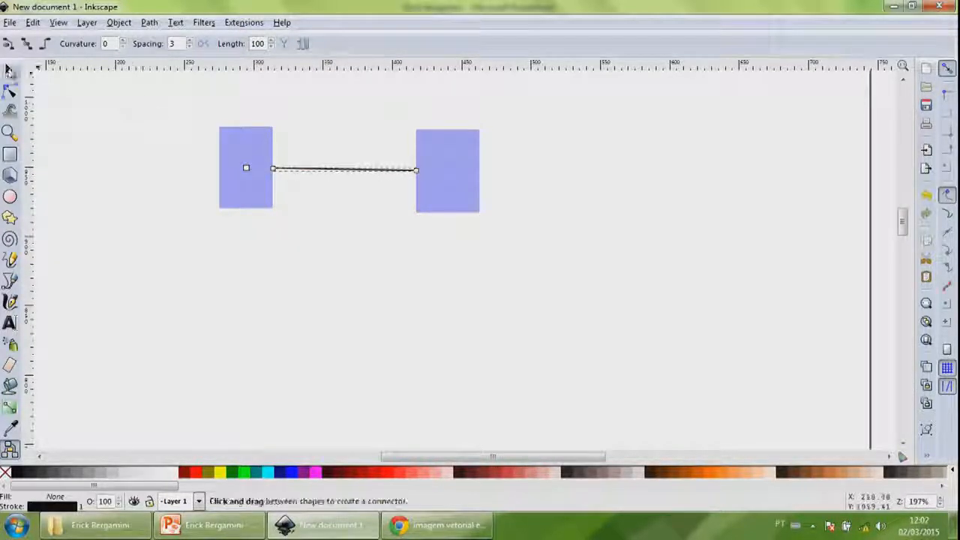
click(10, 69)
drag(444, 183, 432, 277)
drag(235, 167, 203, 208)
drag(450, 257, 470, 224)
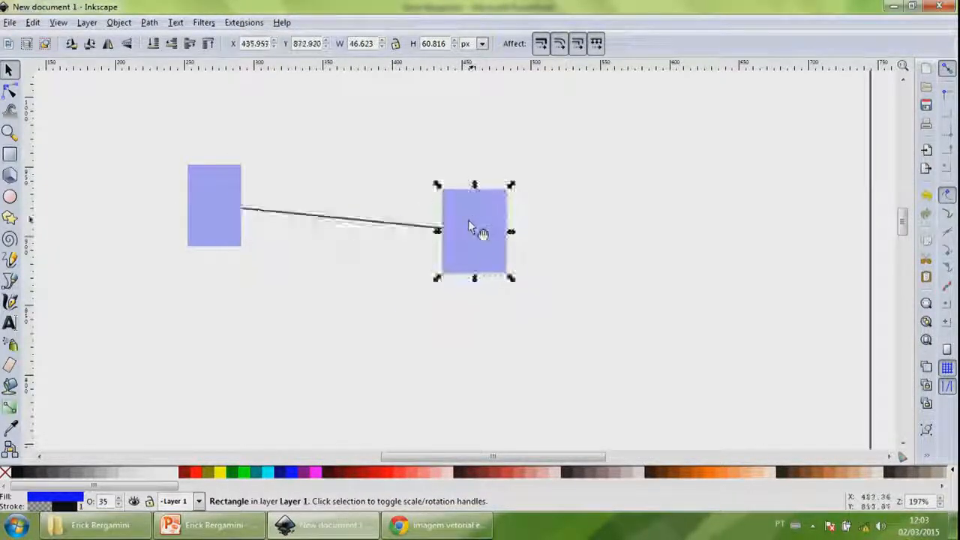